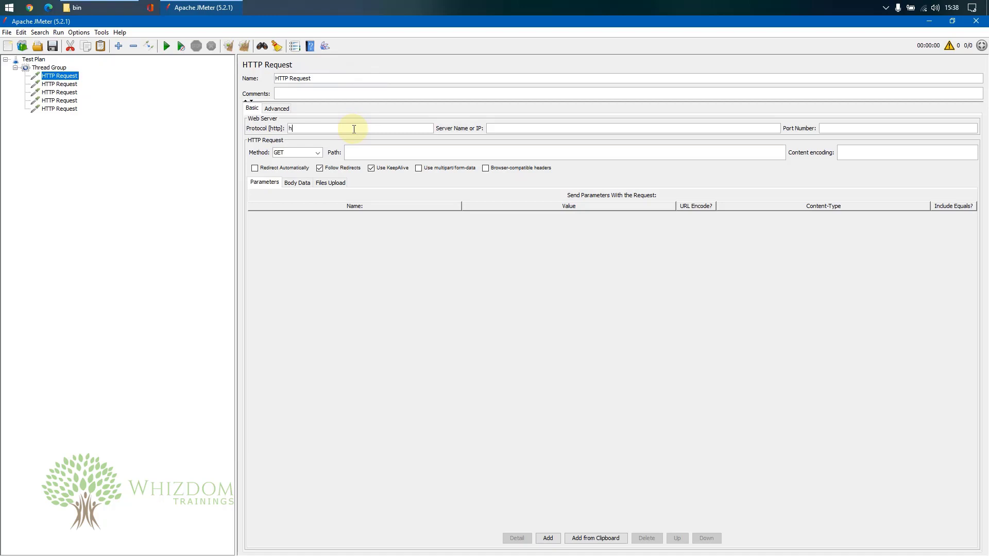
{"action": "type", "text": "ps"}
{"action": "type", "text": "443"}
{"action": "type", "text": "ww"}
{"action": "type", "text": "w.google.com"}
Step: Clear the port number and protocol of the first HTTP Request, keeping only its server name
{"action": "left_click_drag", "start_coordinate": [540, 129], "coordinate": [459, 129]}
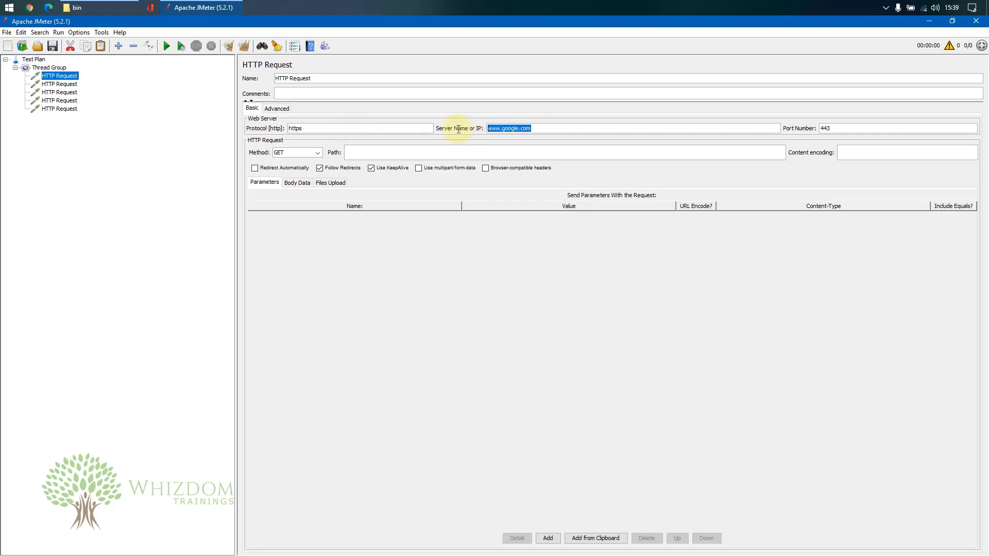
{"action": "left_click_drag", "start_coordinate": [334, 130], "coordinate": [205, 125]}
{"action": "left_click_drag", "start_coordinate": [886, 129], "coordinate": [674, 129]}
{"action": "key", "text": "Delete"}
{"action": "left_click_drag", "start_coordinate": [349, 132], "coordinate": [194, 133]}
{"action": "key", "text": "Delete"}
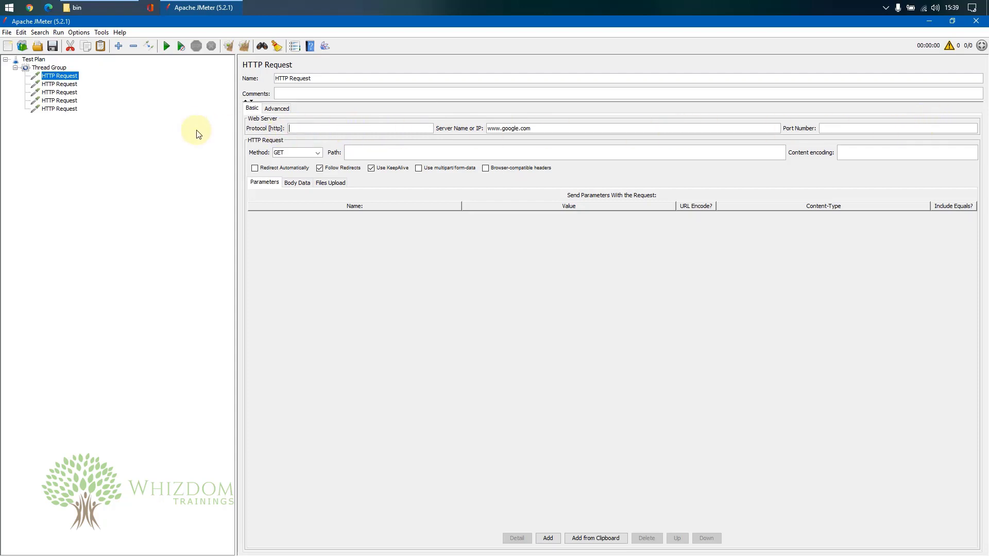
{"action": "left_click", "coordinate": [59, 84]}
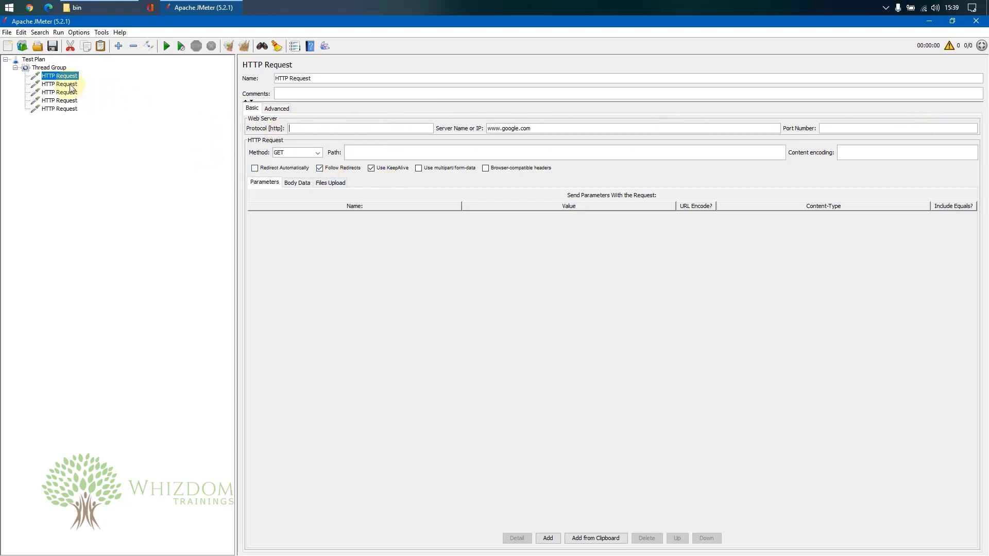
{"action": "left_click", "coordinate": [60, 76]}
{"action": "left_click_drag", "start_coordinate": [540, 129], "coordinate": [442, 128]}
{"action": "key", "text": "ctrl+c"}
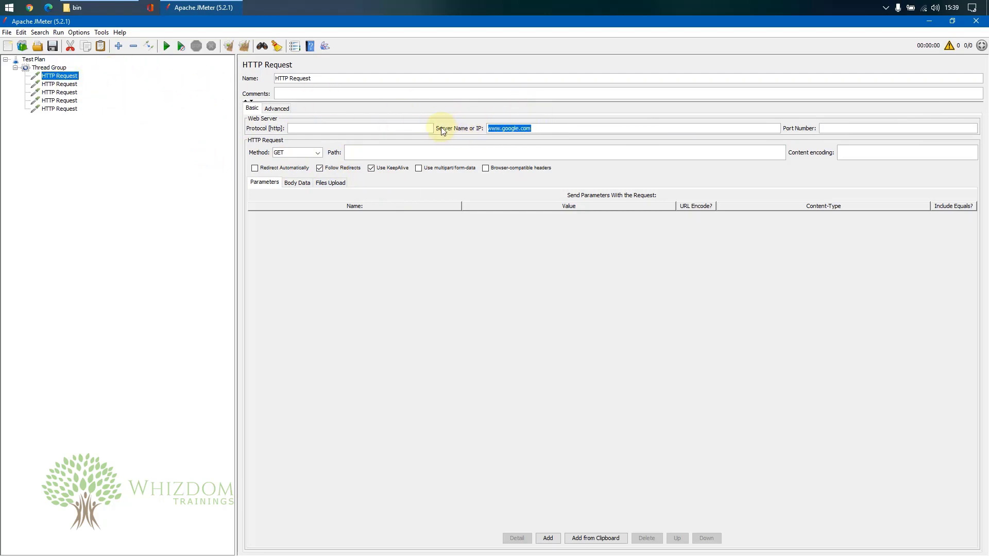
{"action": "left_click", "coordinate": [59, 84]}
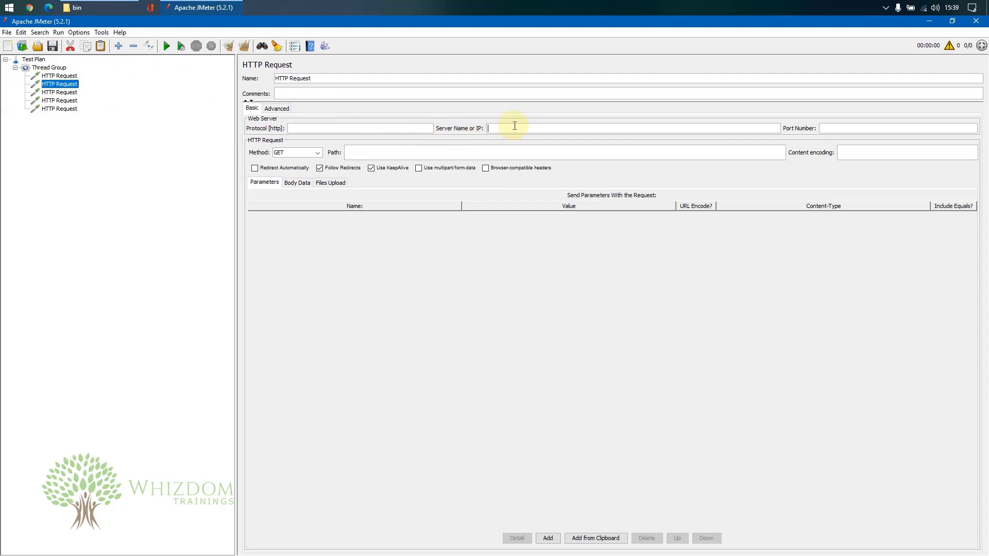
{"action": "left_click", "coordinate": [508, 129]}
{"action": "key", "text": "ctrl+v"}
{"action": "left_click", "coordinate": [61, 100]}
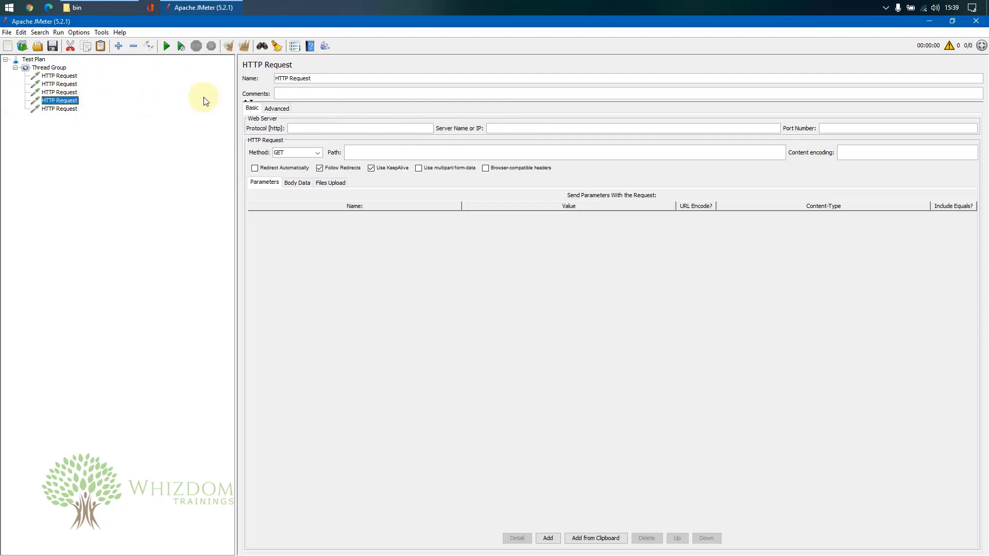
{"action": "left_click", "coordinate": [58, 93]}
{"action": "left_click", "coordinate": [500, 129]}
{"action": "key", "text": "ctrl+v"}
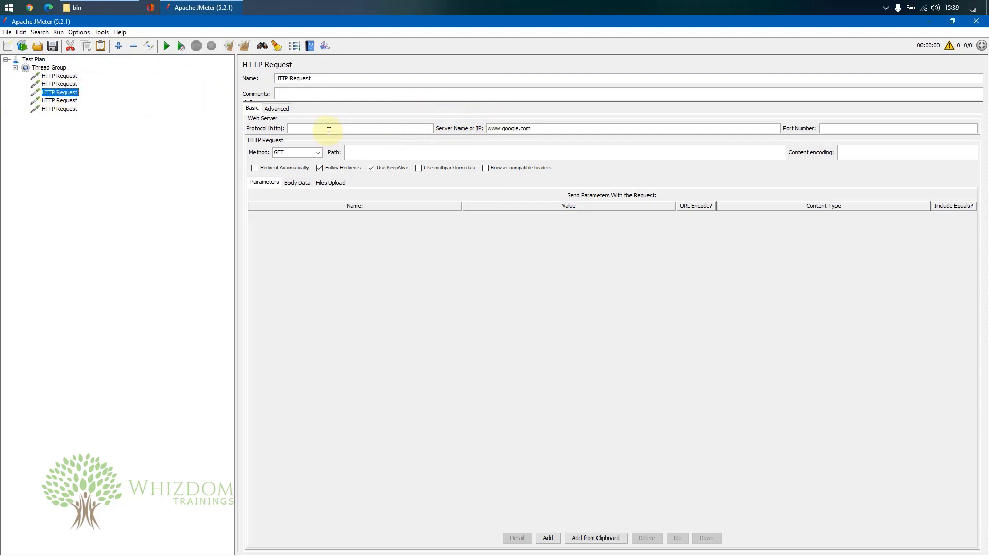
{"action": "left_click", "coordinate": [57, 100]}
{"action": "left_click", "coordinate": [528, 132]}
{"action": "key", "text": "ctrl+v"}
{"action": "left_click", "coordinate": [60, 108]}
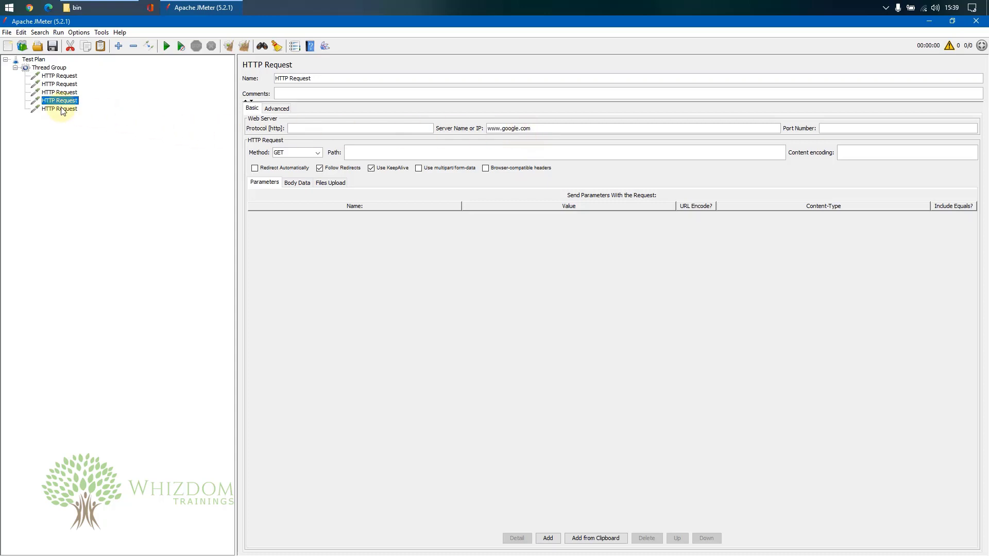
{"action": "left_click", "coordinate": [519, 131]}
{"action": "key", "text": "ctrl+v"}
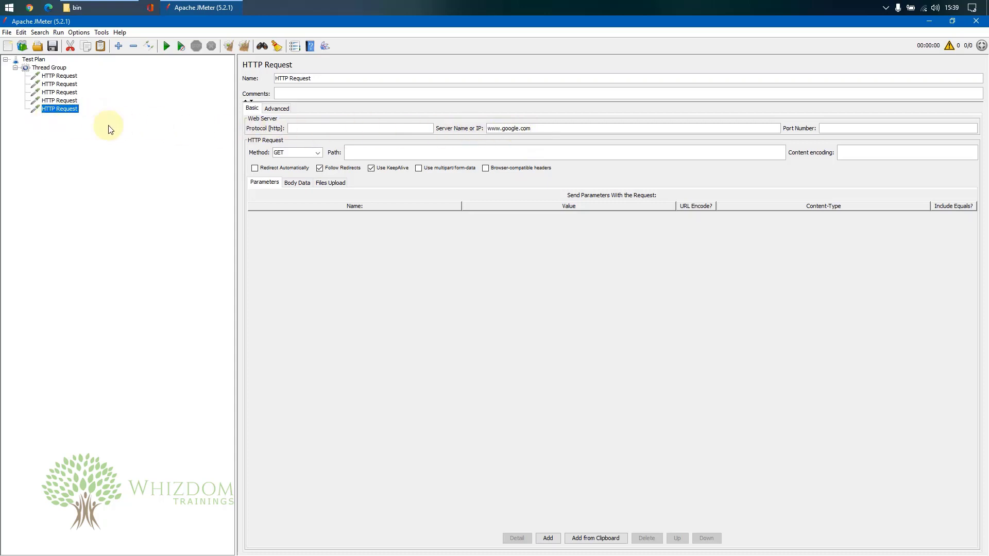
Step: Turn off Use KeepAlive on the fifth HTTP Request and check the other requests' settings
{"action": "left_click", "coordinate": [371, 168]}
{"action": "left_click", "coordinate": [55, 107]}
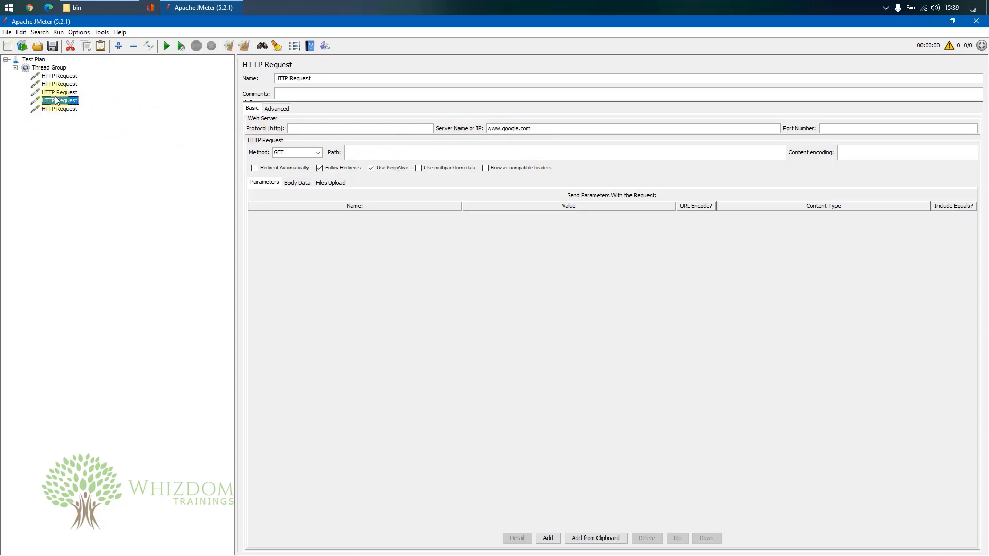
{"action": "left_click", "coordinate": [57, 92]}
{"action": "left_click", "coordinate": [58, 84]}
{"action": "left_click", "coordinate": [58, 75]}
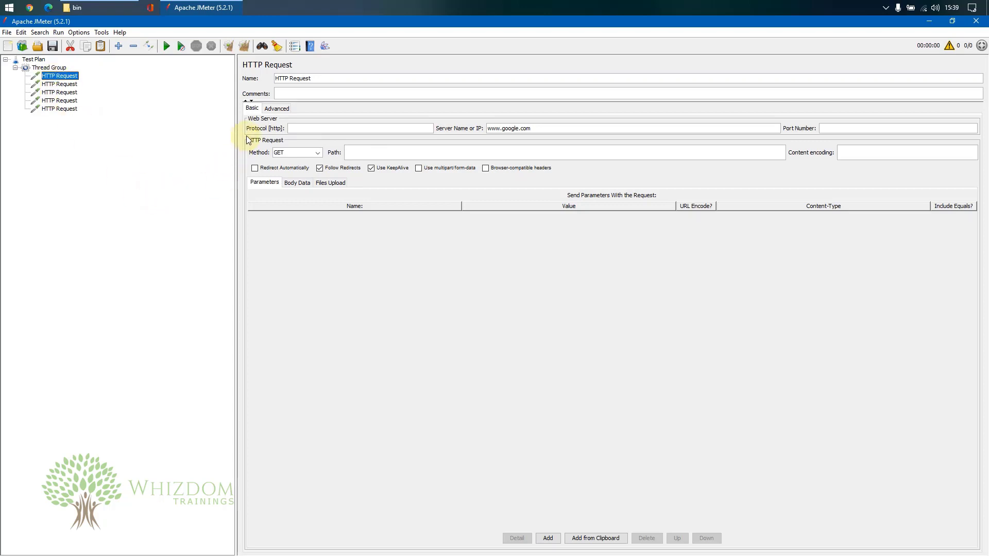
Step: Add a View Results Tree listener to the Test Plan and move it above the Thread Group
{"action": "left_click", "coordinate": [34, 59]}
{"action": "right_click", "coordinate": [34, 59]}
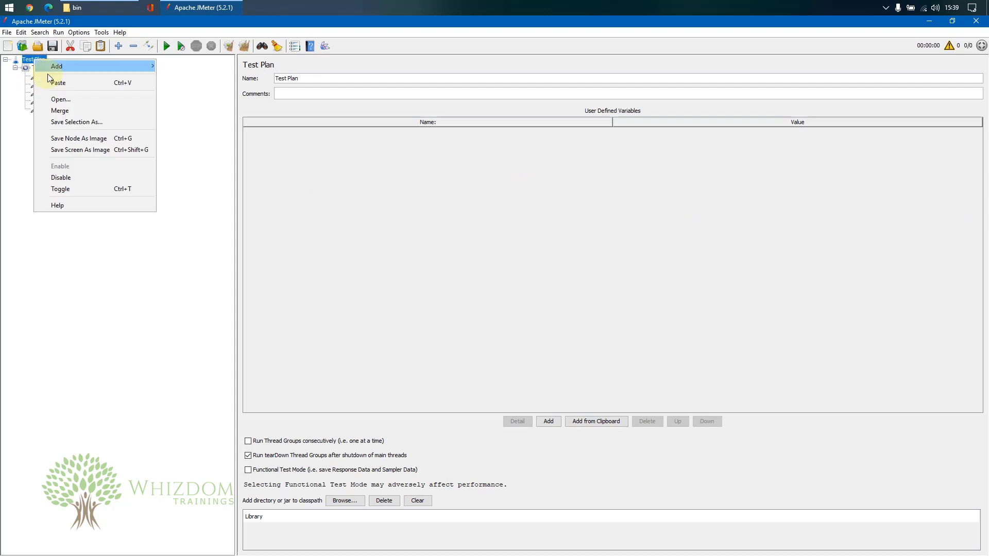
{"action": "mouse_move", "coordinate": [147, 67]}
{"action": "mouse_move", "coordinate": [205, 69]}
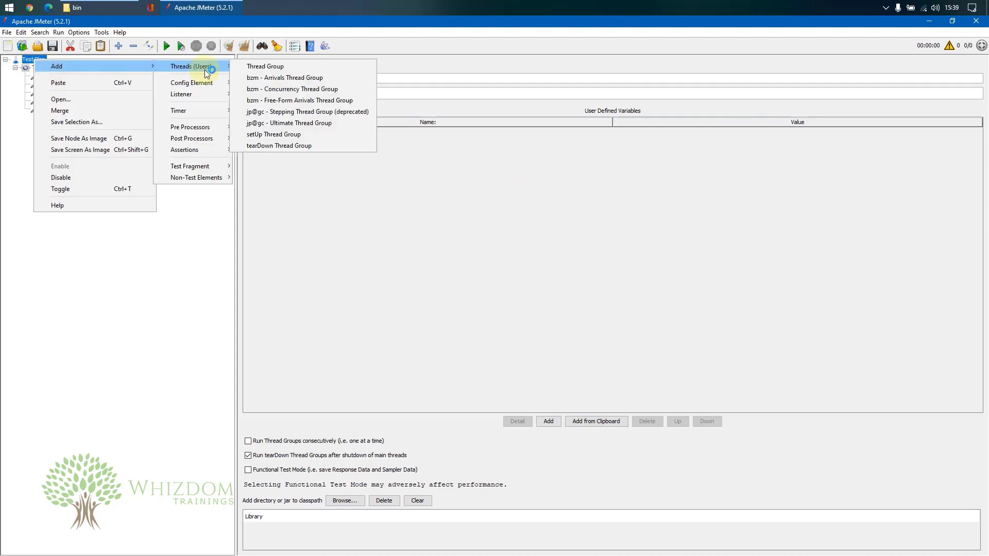
{"action": "mouse_move", "coordinate": [202, 91]}
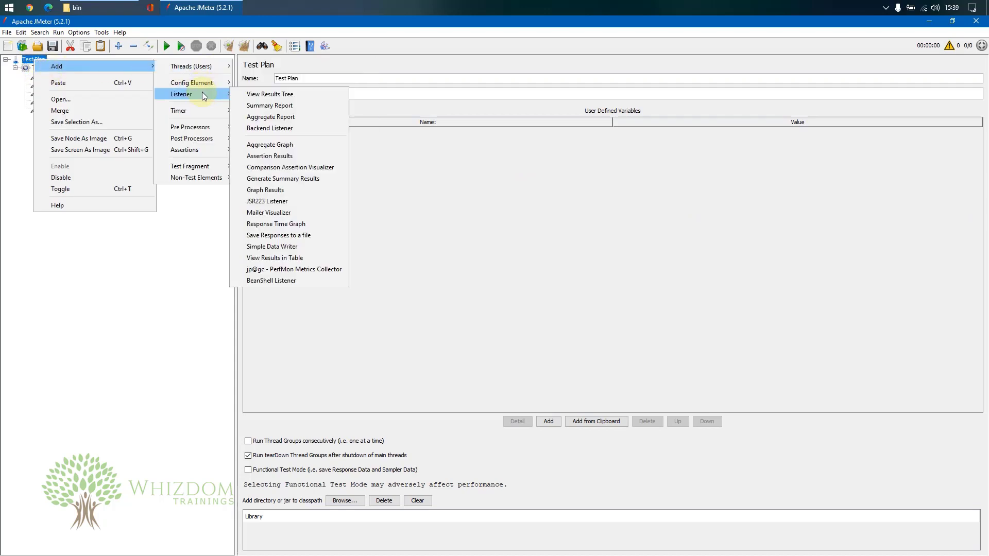
{"action": "left_click", "coordinate": [268, 93]}
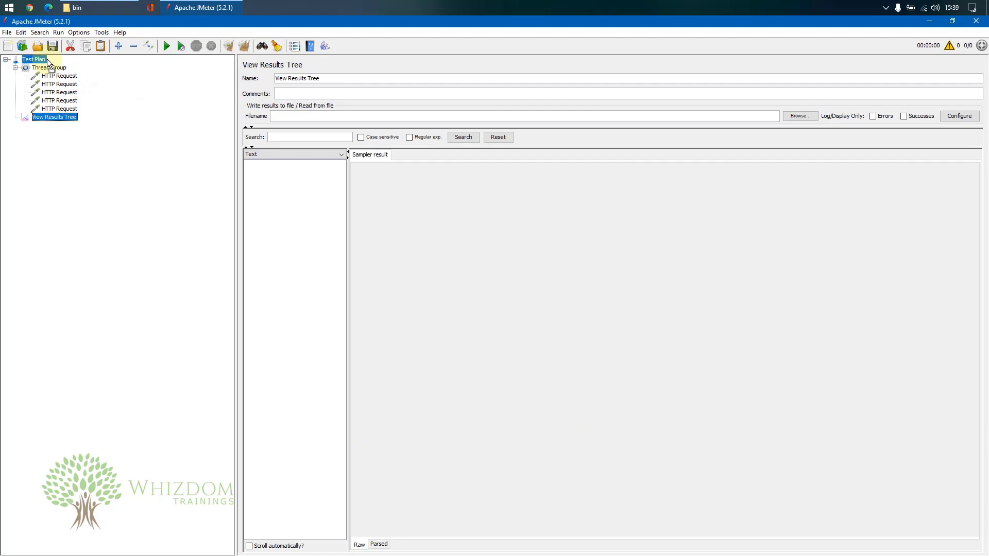
{"action": "left_click_drag", "start_coordinate": [48, 59], "coordinate": [48, 64]}
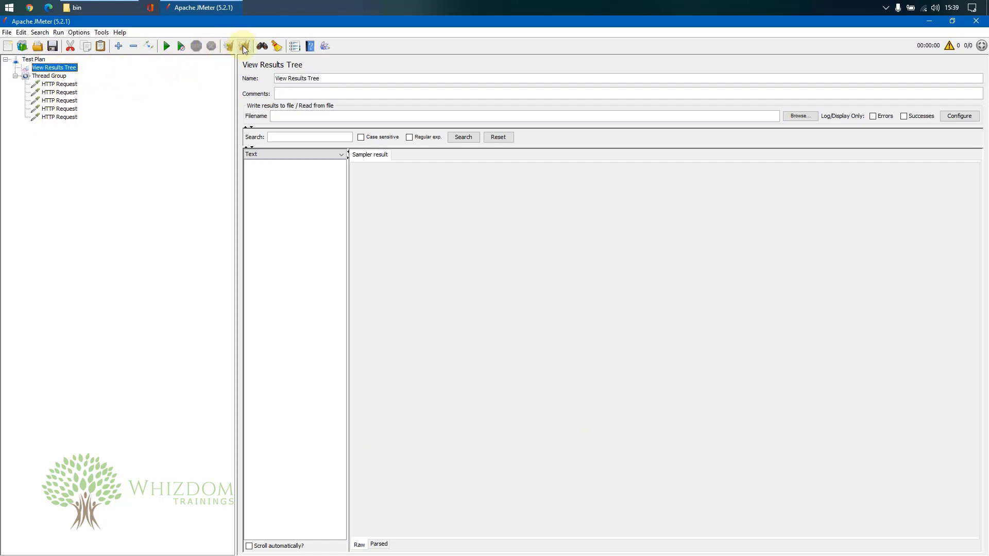
Step: Run the test plan without saving it and inspect the request body of each sampled HTTP Request
{"action": "left_click", "coordinate": [166, 46]}
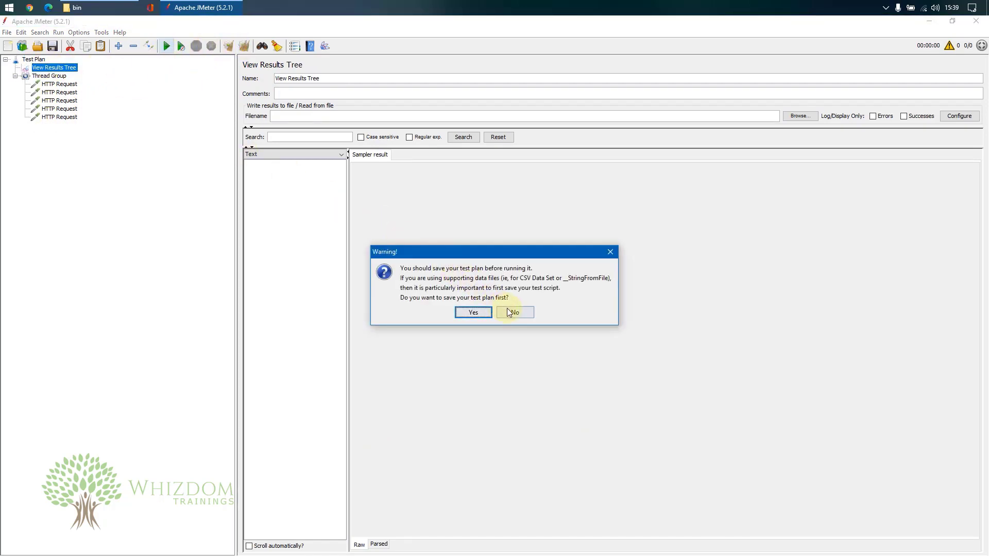
{"action": "left_click", "coordinate": [515, 312]}
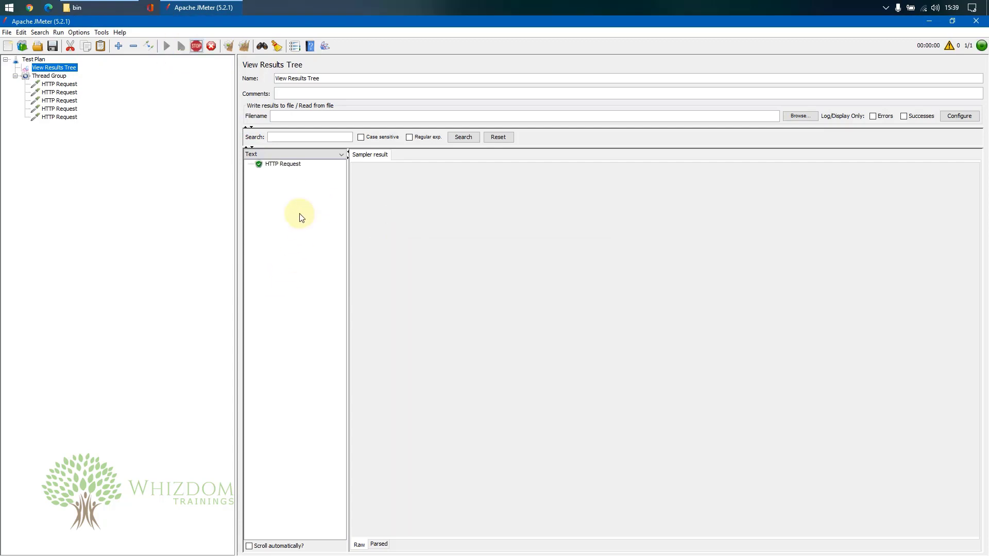
{"action": "left_click", "coordinate": [284, 164]}
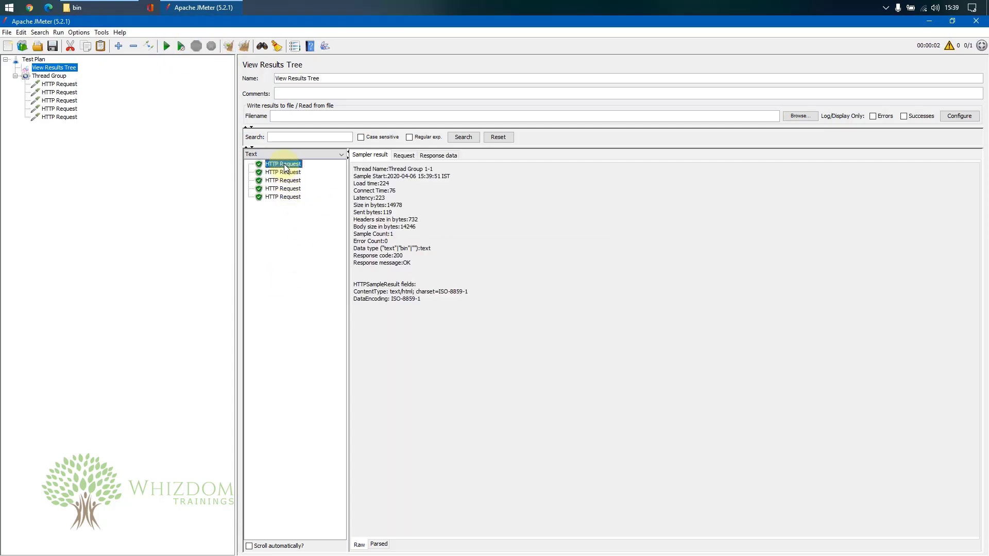
{"action": "left_click", "coordinate": [403, 156]}
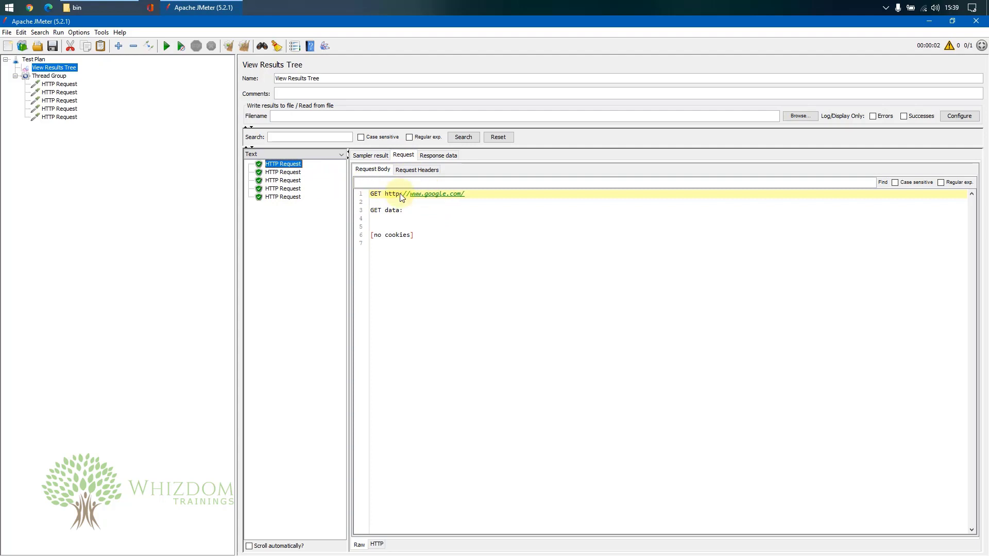
{"action": "left_click", "coordinate": [283, 172]}
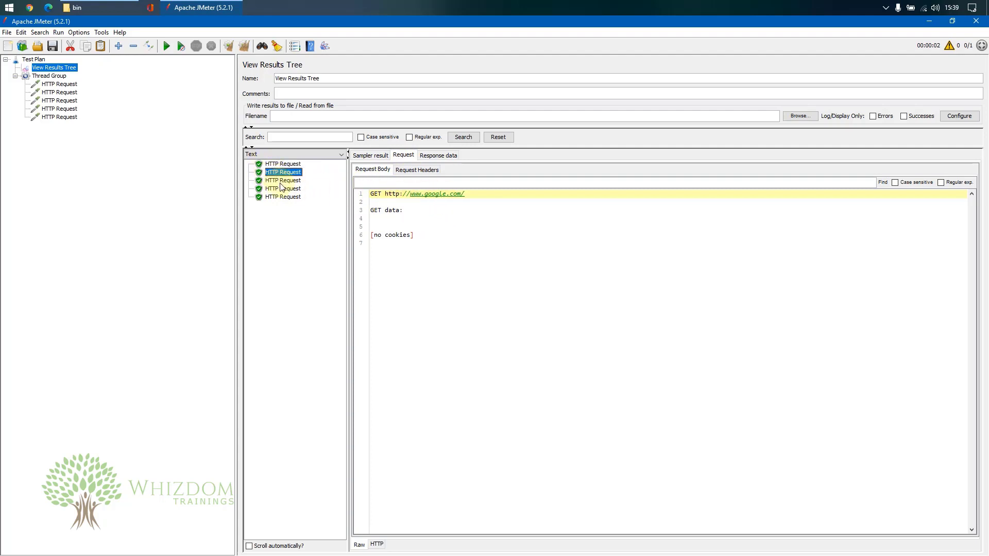
{"action": "left_click", "coordinate": [281, 181]}
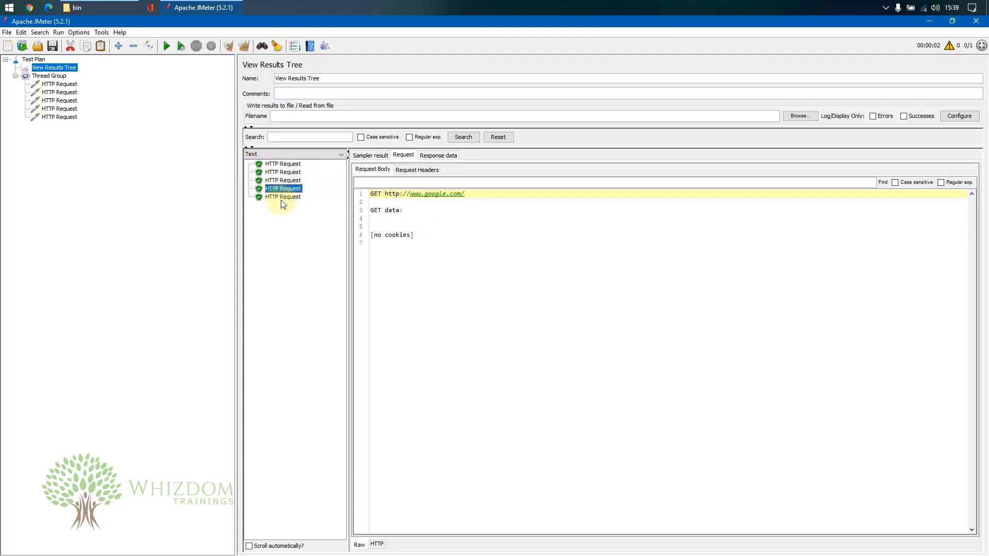
{"action": "left_click", "coordinate": [283, 197]}
Step: Review the name and server name fields of the HTTP Requests in the Thread Group
{"action": "left_click", "coordinate": [58, 84]}
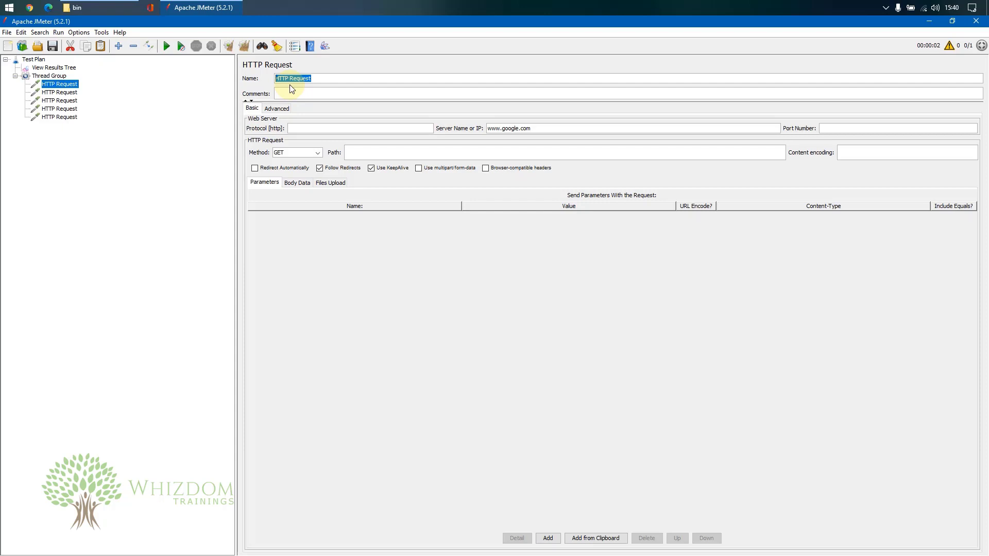
{"action": "left_click_drag", "start_coordinate": [538, 128], "coordinate": [344, 125]}
{"action": "left_click", "coordinate": [60, 101]}
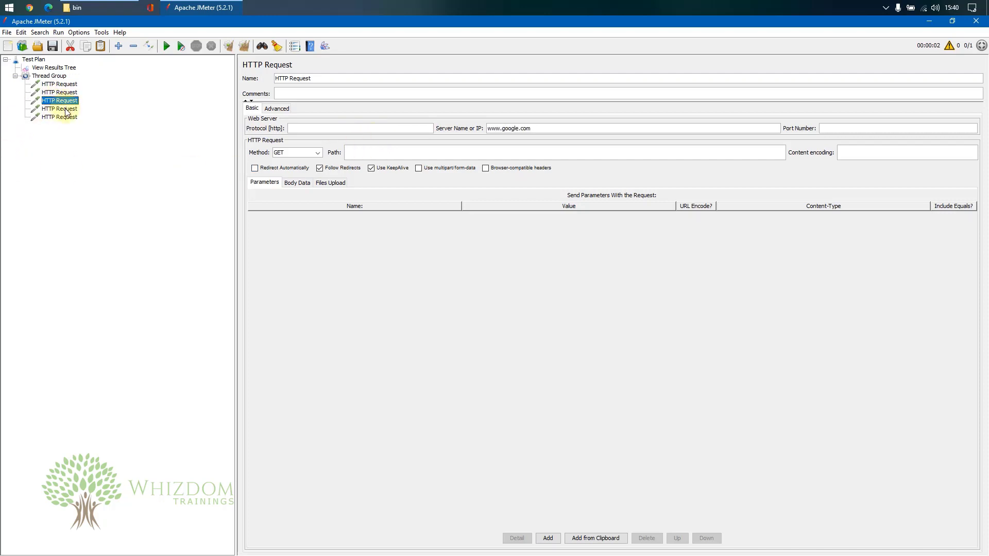
{"action": "left_click", "coordinate": [60, 109]}
{"action": "left_click", "coordinate": [60, 116]}
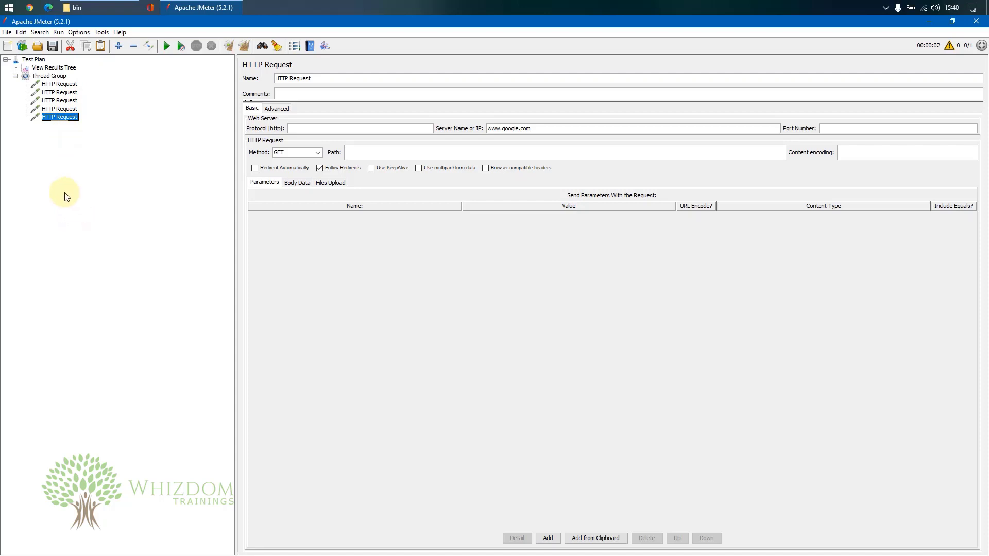
Step: Add a user-defined variable named sampleName with the value Google International Home to the Test Plan
{"action": "left_click", "coordinate": [34, 59]}
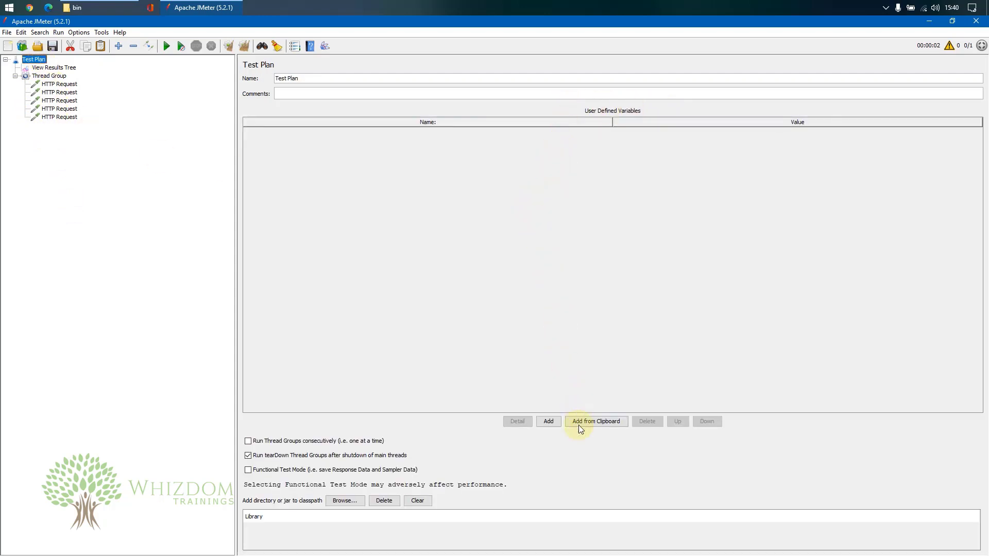
{"action": "left_click", "coordinate": [548, 421]}
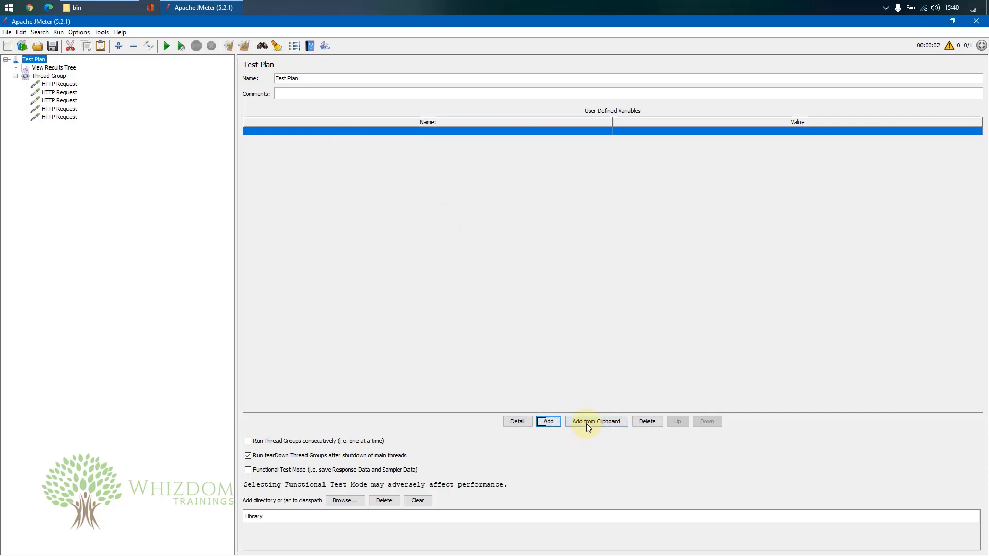
{"action": "double_click", "coordinate": [339, 132]}
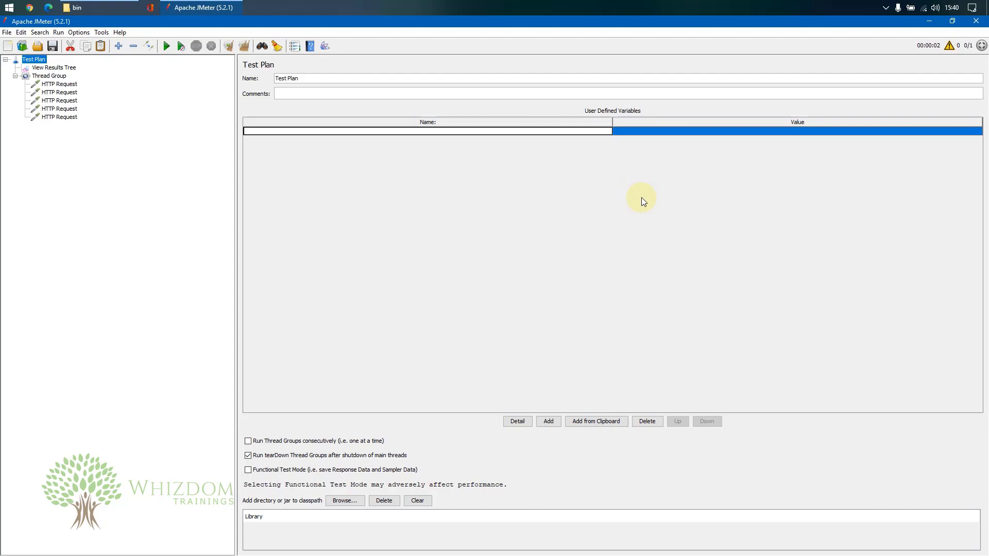
{"action": "type", "text": "sampleName"}
{"action": "left_click_drag", "start_coordinate": [287, 132], "coordinate": [244, 131]}
{"action": "left_click", "coordinate": [709, 131]}
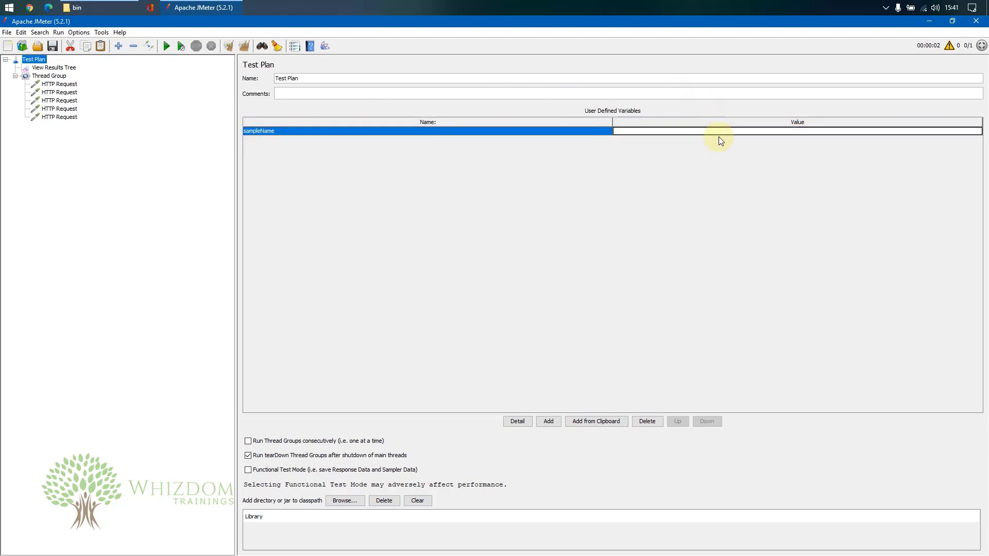
{"action": "type", "text": "Google International Home"}
{"action": "left_click", "coordinate": [545, 422]}
{"action": "double_click", "coordinate": [258, 140]}
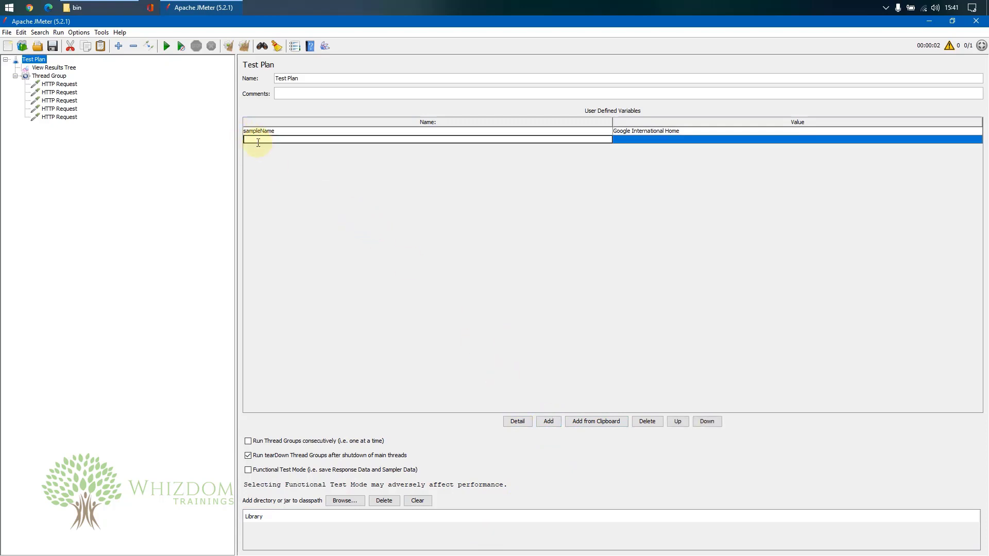
{"action": "type", "text": "sampleURL"}
{"action": "left_click", "coordinate": [699, 140]}
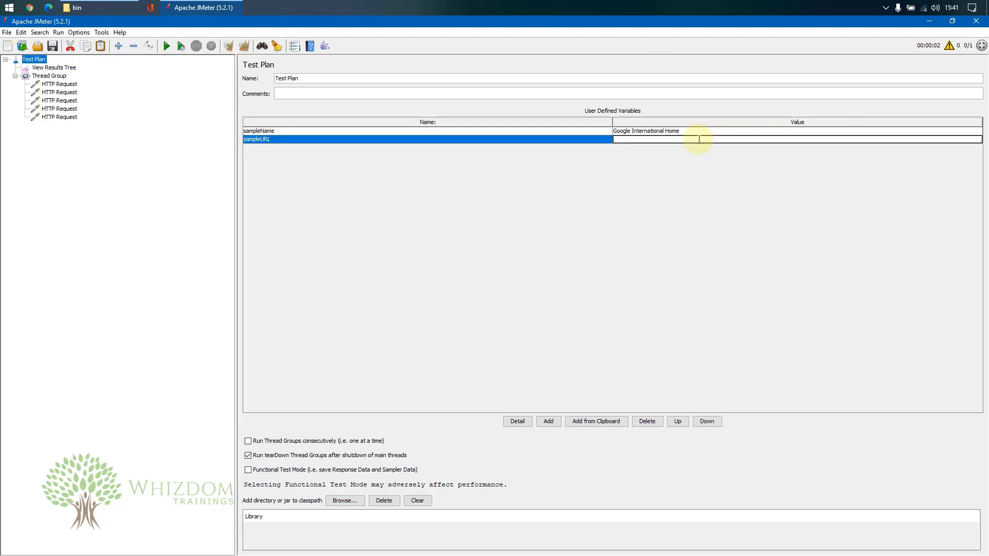
{"action": "type", "text": "www.google.com"}
Step: Compare the first HTTP Request's name and server name with the Test Plan's user-defined variables
{"action": "left_click", "coordinate": [56, 84]}
{"action": "triple_click", "coordinate": [344, 78]}
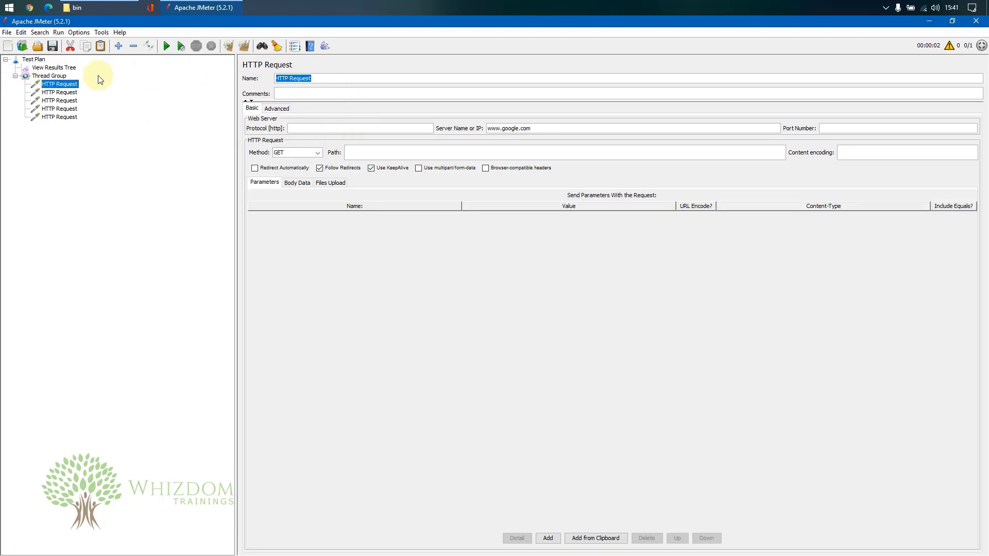
{"action": "left_click", "coordinate": [36, 60]}
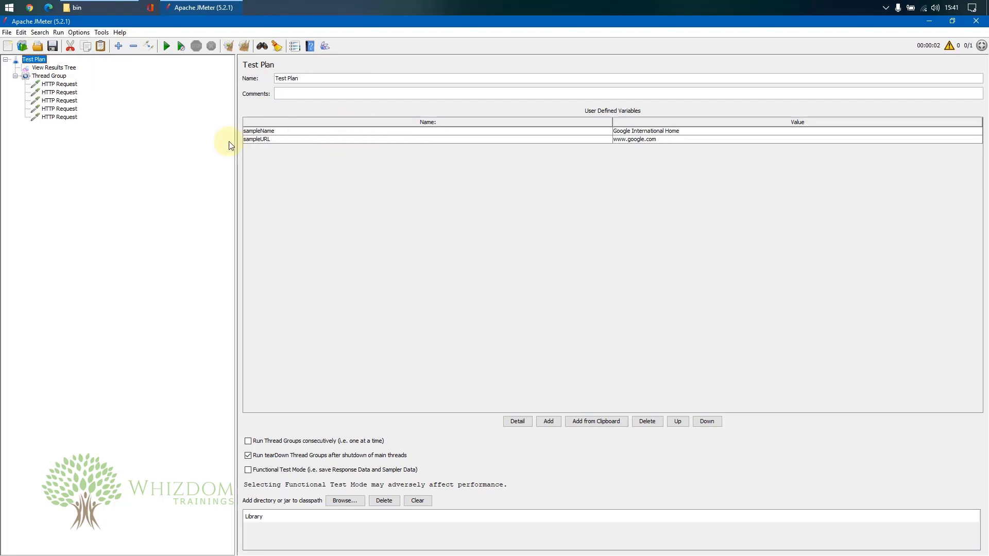
{"action": "left_click", "coordinate": [45, 86]}
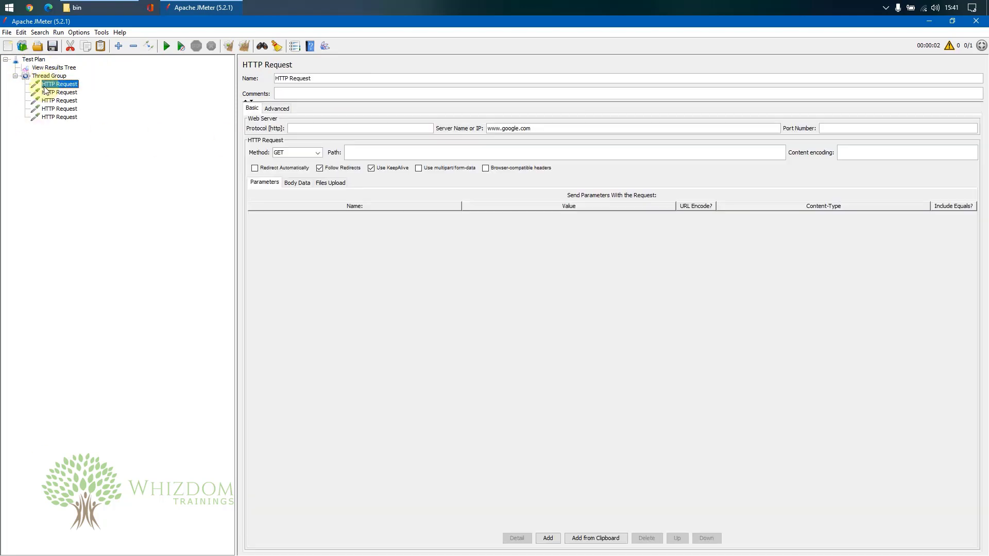
{"action": "left_click", "coordinate": [32, 61]}
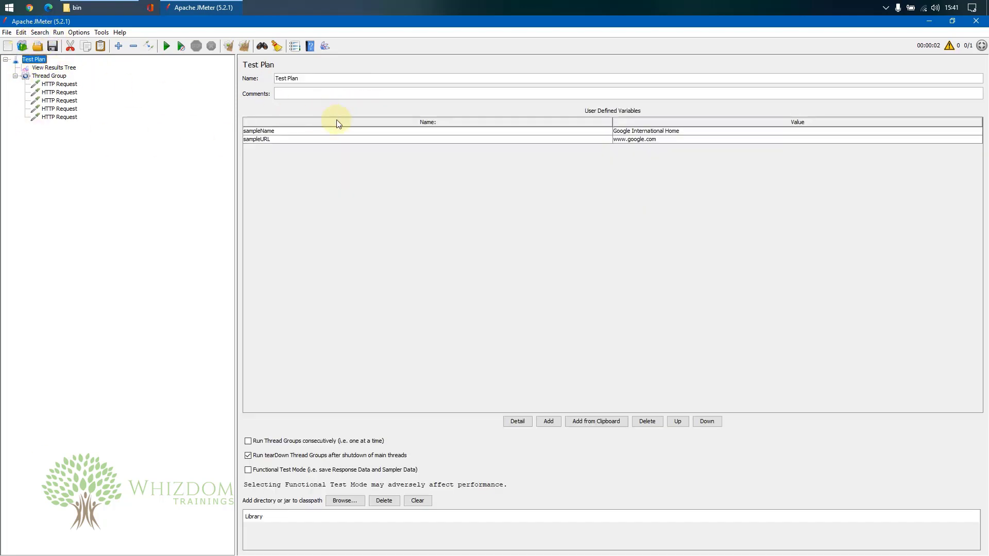
Step: Check the sampleName variable's name in the Test Plan's user-defined variables
{"action": "left_click", "coordinate": [290, 133]}
{"action": "double_click", "coordinate": [301, 132]}
{"action": "left_click_drag", "start_coordinate": [304, 132], "coordinate": [221, 134]}
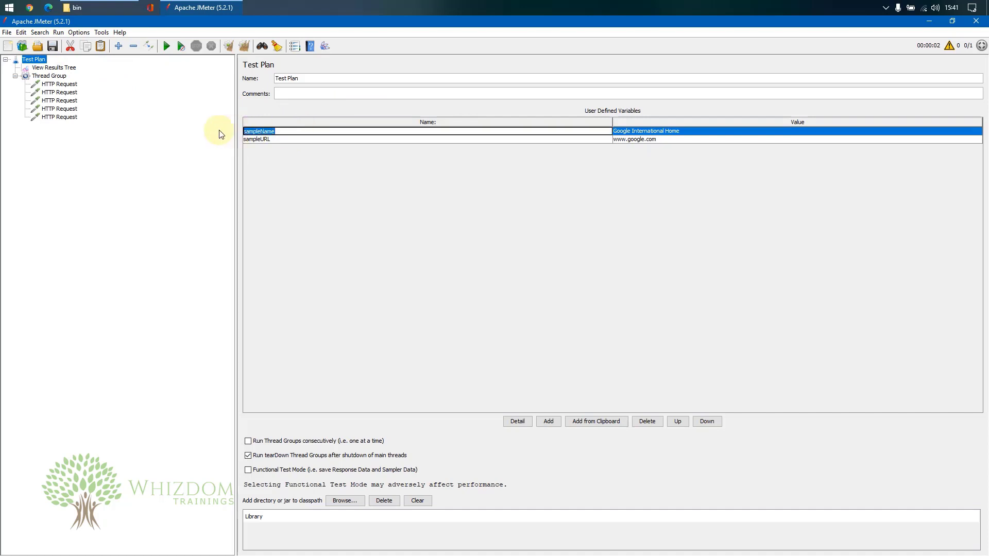
Step: Replace the first HTTP Request's name with the variable reference ${sampleName}
{"action": "left_click", "coordinate": [60, 84]}
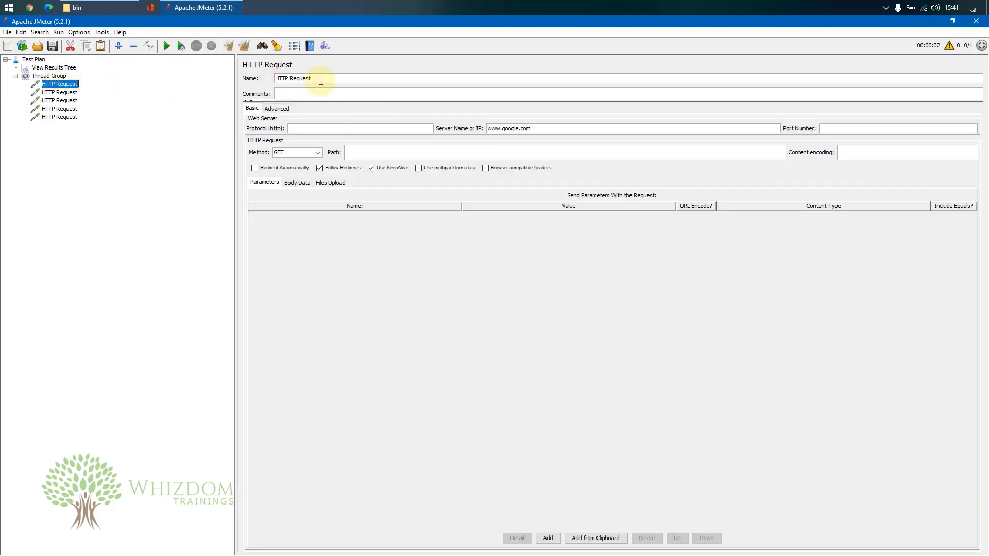
{"action": "left_click_drag", "start_coordinate": [319, 79], "coordinate": [258, 78]}
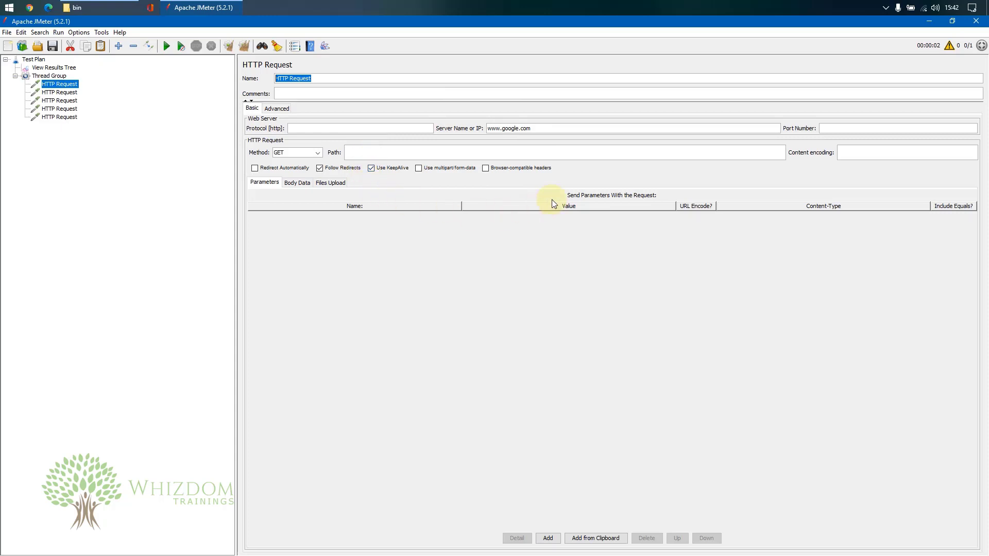
{"action": "left_click", "coordinate": [547, 537]}
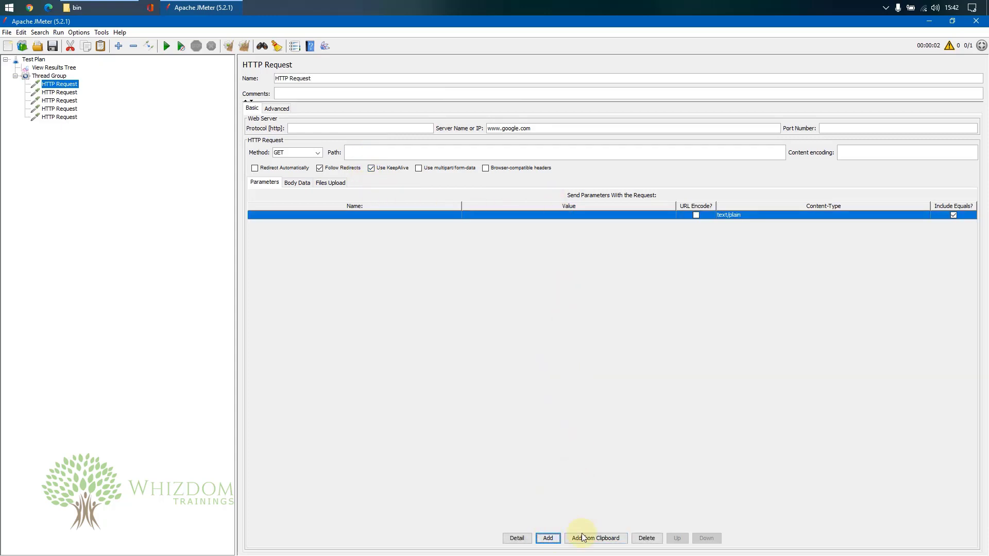
{"action": "left_click", "coordinate": [647, 537]}
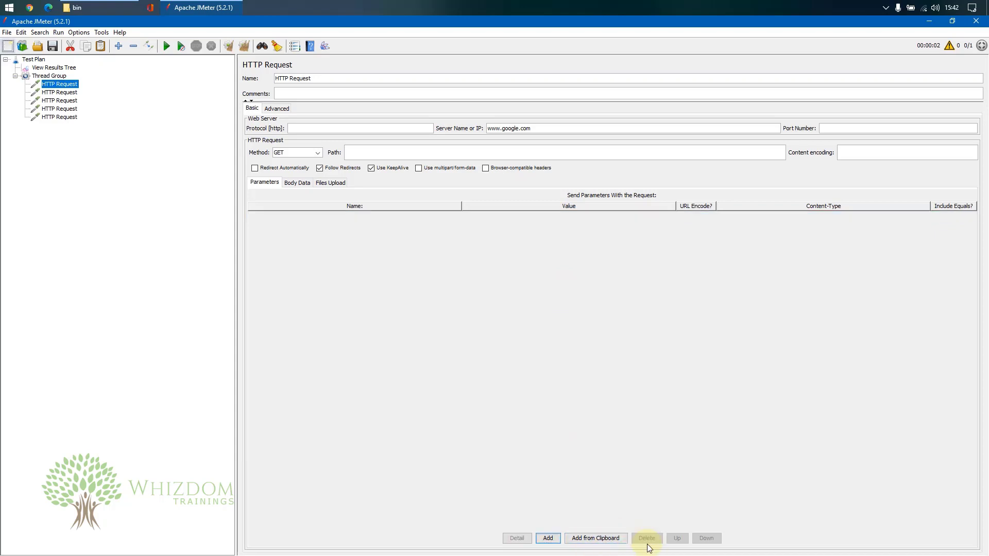
{"action": "triple_click", "coordinate": [334, 80]}
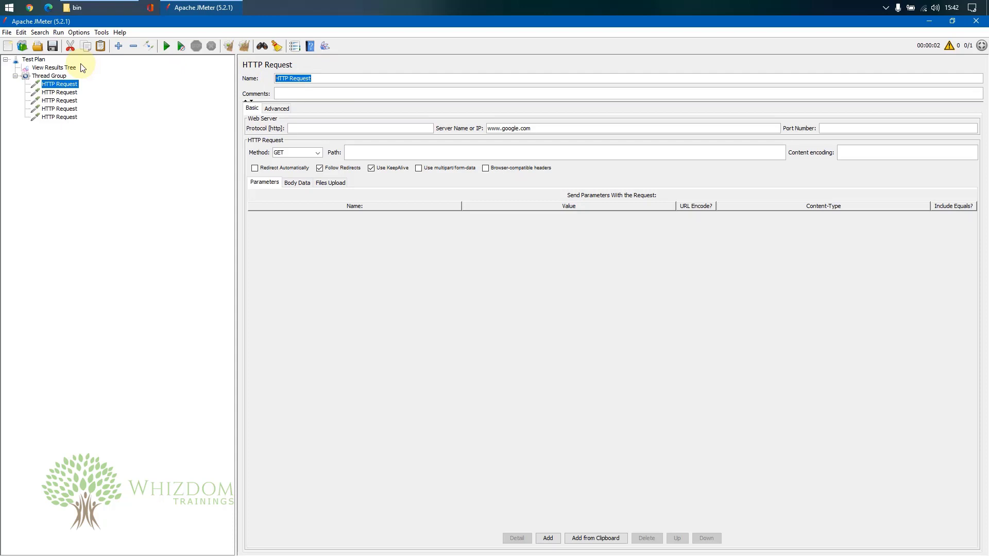
{"action": "key", "text": "BackSpace"}
{"action": "type", "text": "${sampleName"}
{"action": "left_click_drag", "start_coordinate": [558, 128], "coordinate": [448, 129]}
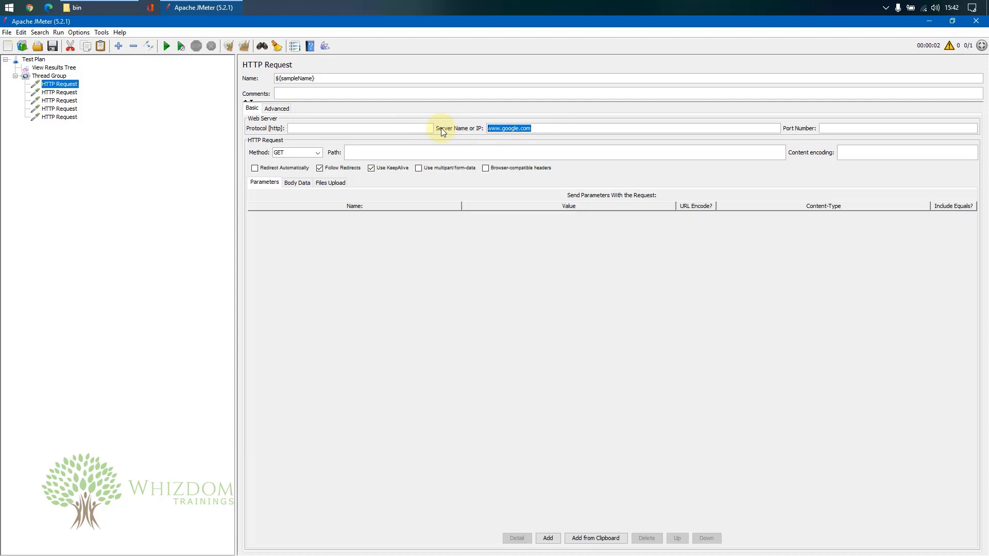
{"action": "key", "text": "BackSpace"}
{"action": "type", "text": "${sampleURL}"}
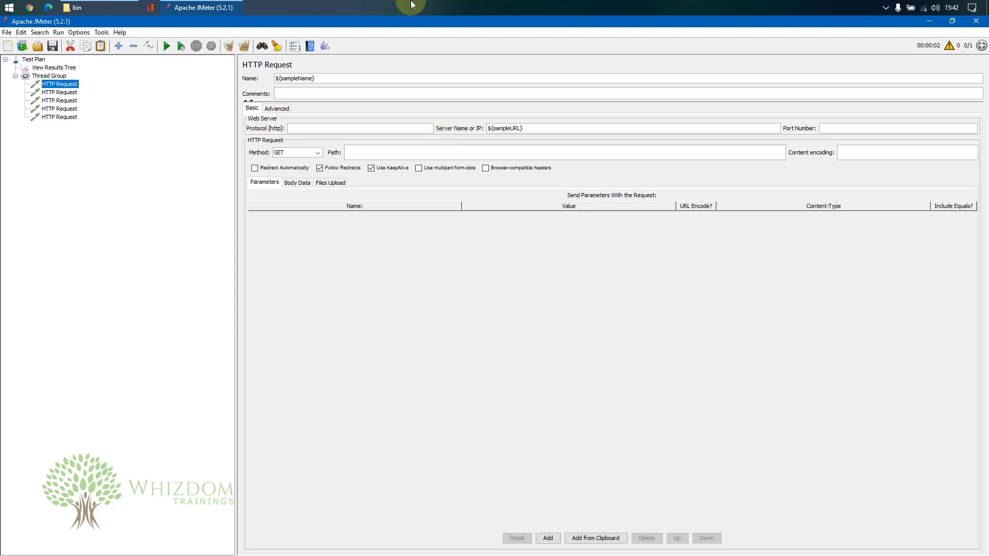
Step: Clear all previous results and run the test plan without saving it
{"action": "left_click", "coordinate": [244, 46]}
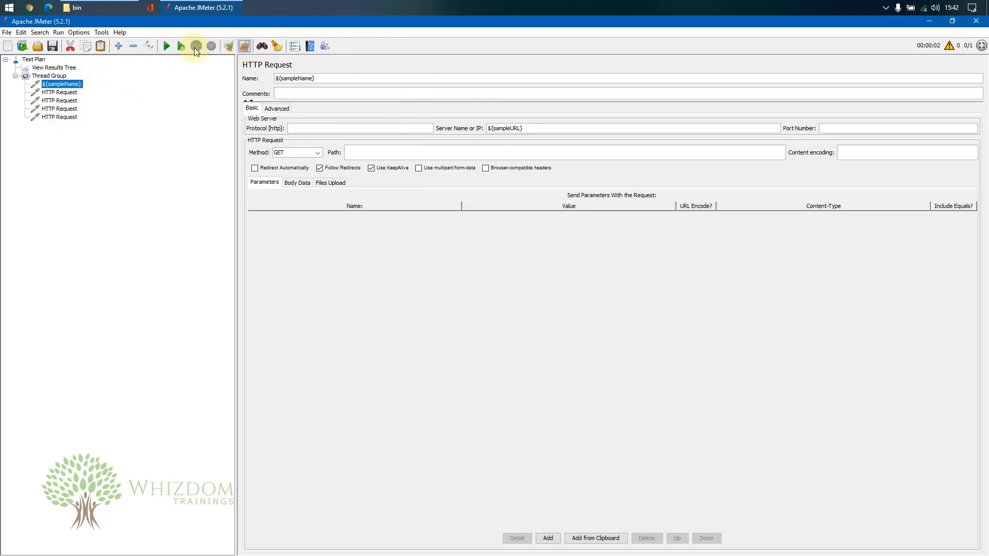
{"action": "left_click", "coordinate": [164, 48]}
{"action": "left_click", "coordinate": [510, 312]}
Step: Examine the first sample's sampler result and request data in the View Results Tree
{"action": "left_click", "coordinate": [74, 68]}
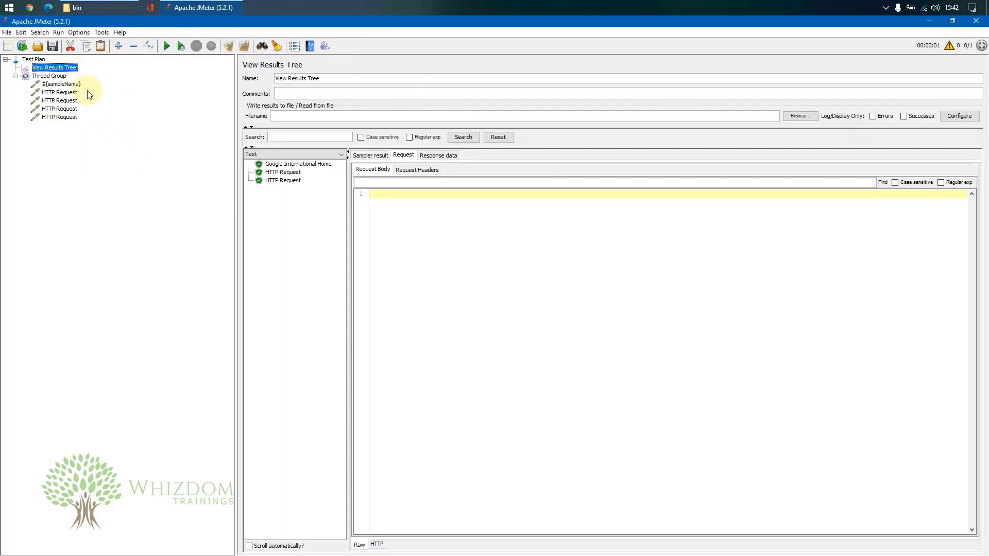
{"action": "left_click", "coordinate": [311, 166]}
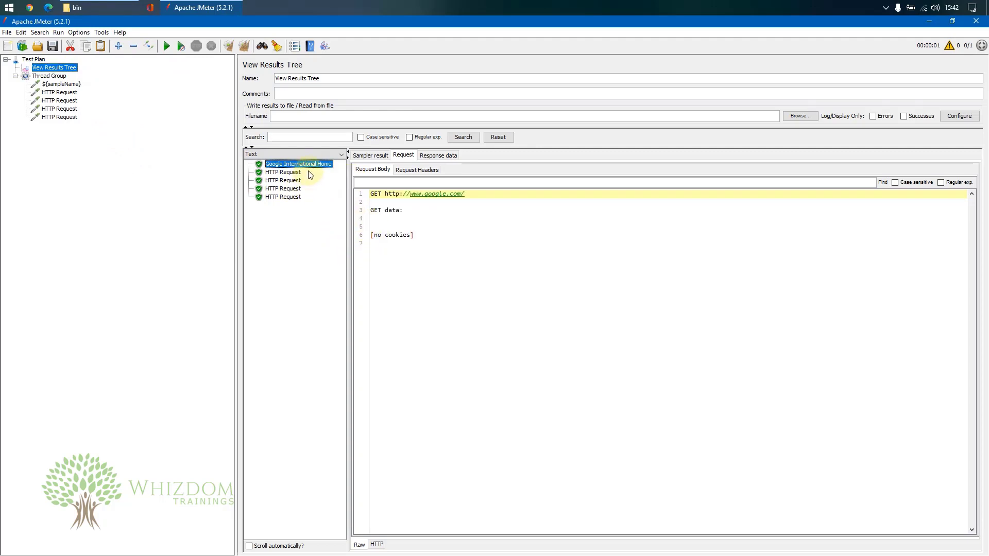
{"action": "left_click", "coordinate": [373, 155]}
{"action": "left_click", "coordinate": [404, 155]}
Step: Copy the ${sampleName} request and paste four duplicates of it into the Thread Group
{"action": "left_click", "coordinate": [60, 85]}
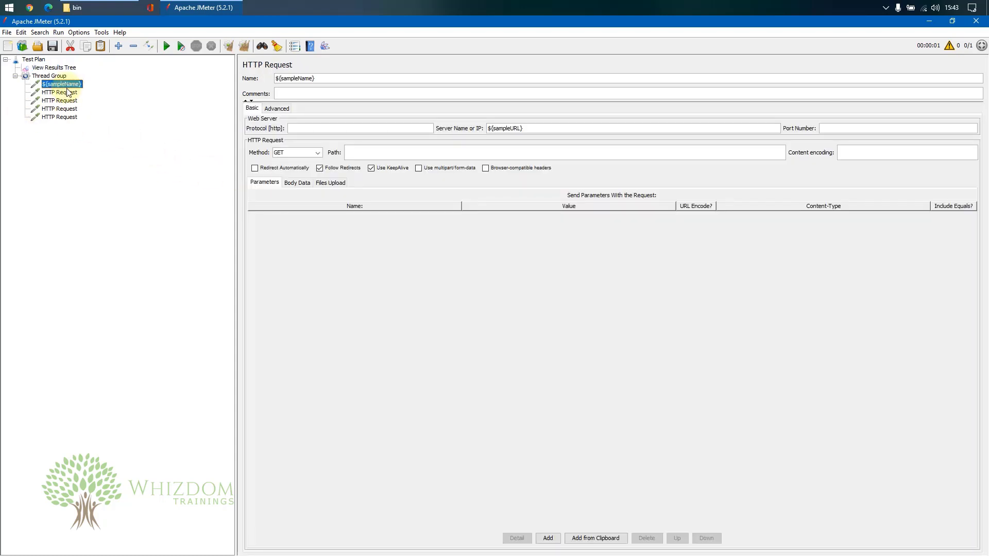
{"action": "left_click", "coordinate": [49, 76]}
{"action": "key", "text": "ctrl+v"}
{"action": "key", "text": "ctrl+v"}
{"action": "key", "text": "ctrl+v"}
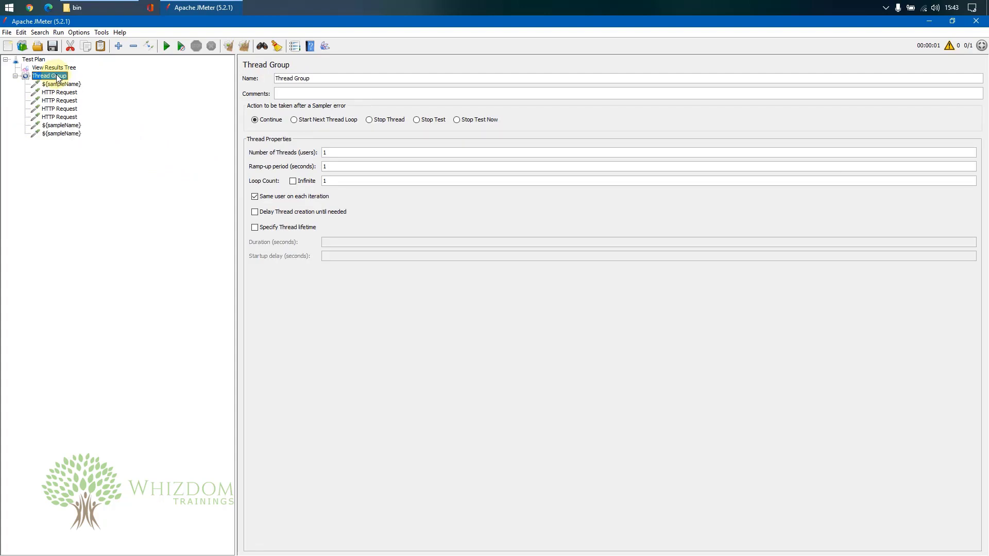
{"action": "key", "text": "ctrl+v"}
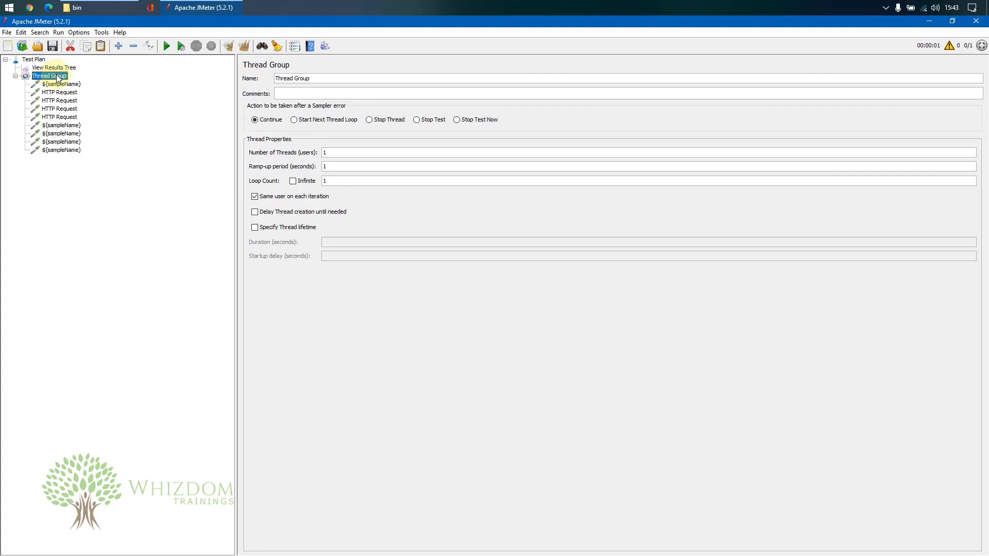
Step: Delete the four remaining hard-coded HTTP Request samplers from the Thread Group
{"action": "left_click", "coordinate": [64, 119]}
{"action": "key", "text": "shift+Up"}
{"action": "key", "text": "shift+Up"}
{"action": "key", "text": "shift+Up"}
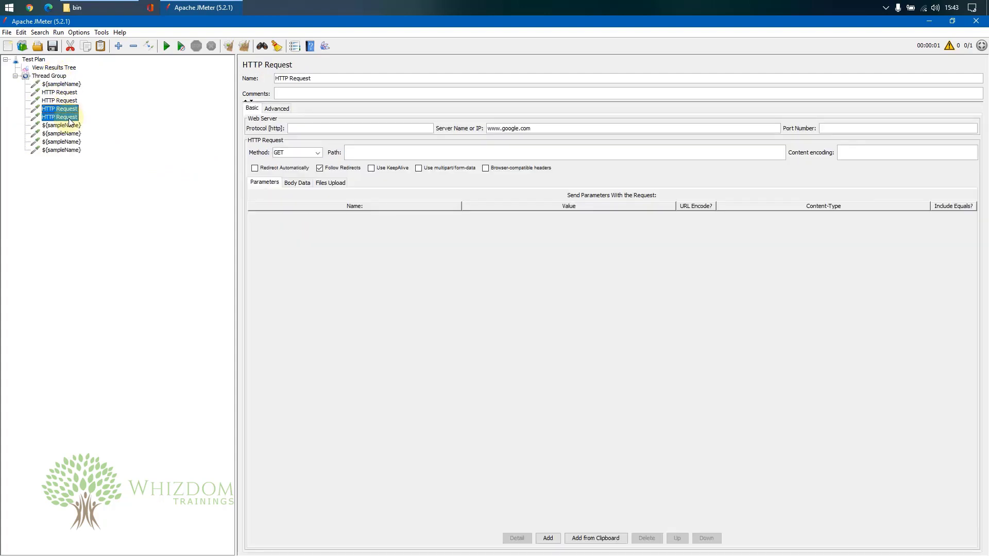
{"action": "key", "text": "Delete"}
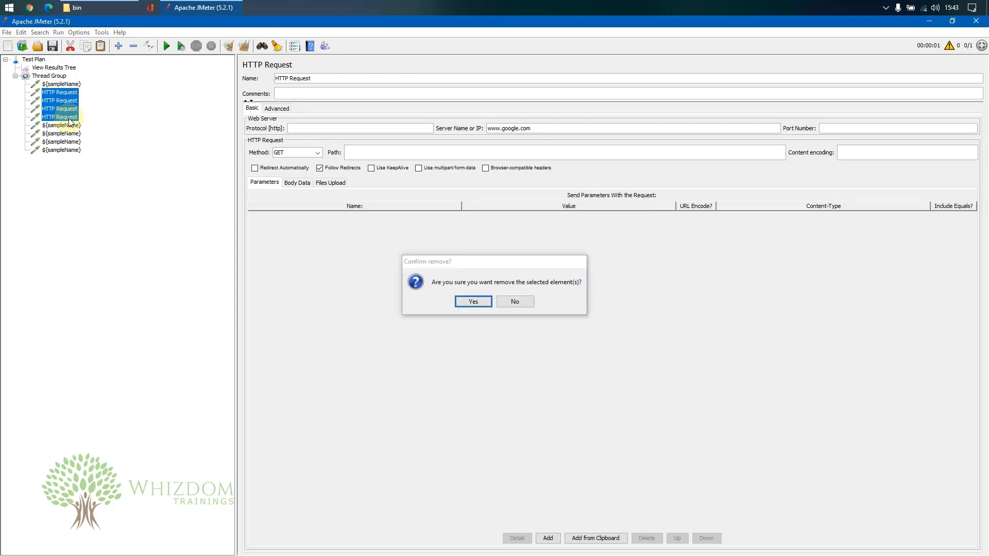
{"action": "key", "text": "Return"}
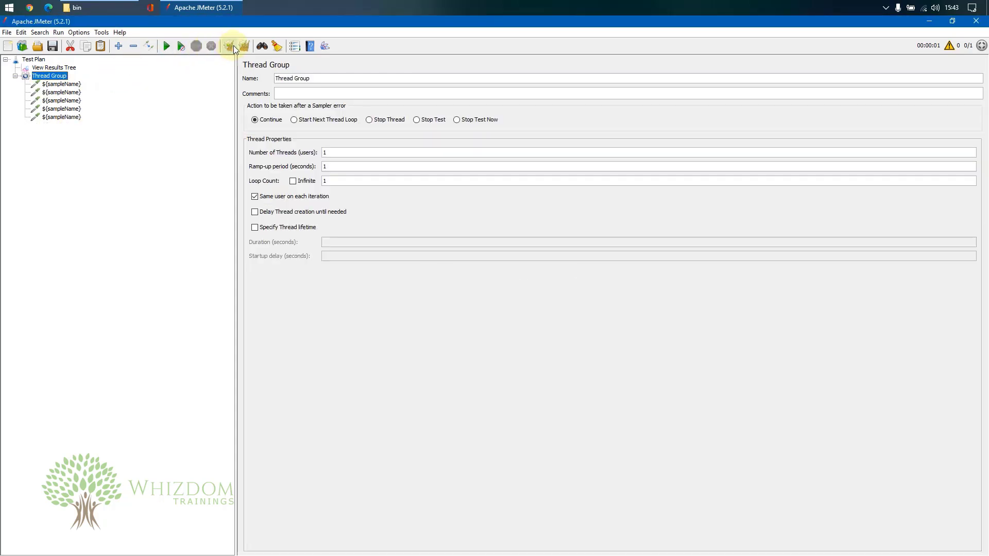
Step: Run the test plan without saving it, and clear its results from the View Results Tree
{"action": "left_click", "coordinate": [168, 48]}
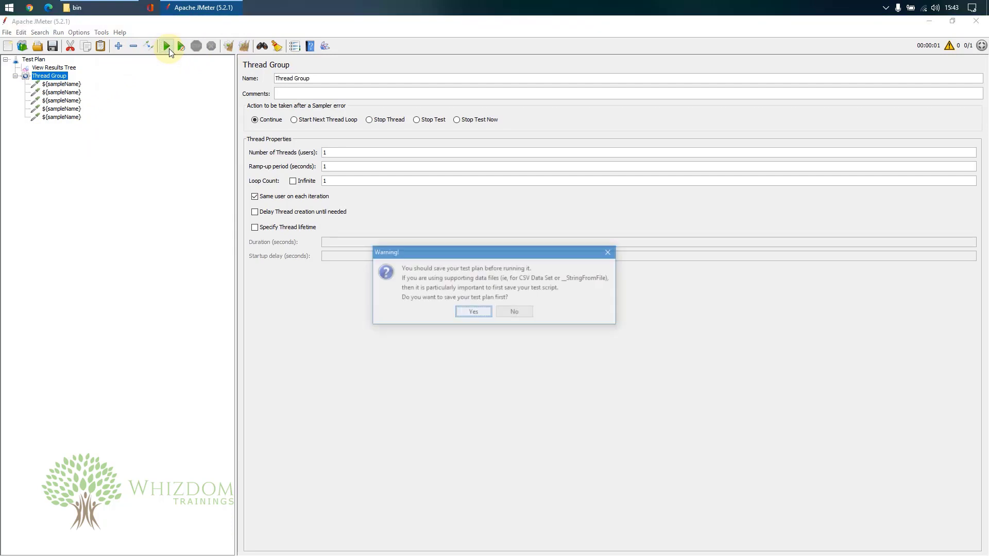
{"action": "left_click", "coordinate": [512, 311]}
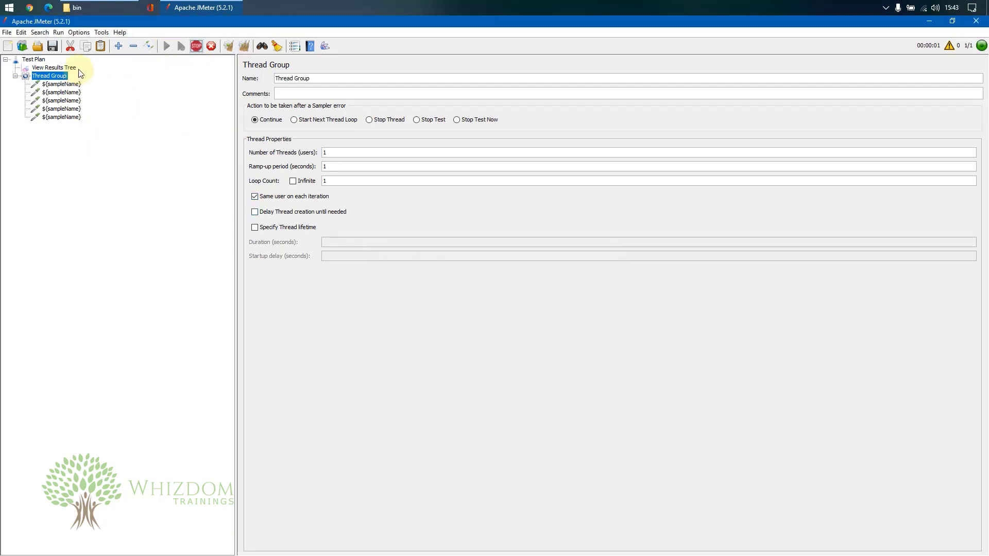
{"action": "left_click", "coordinate": [51, 68]}
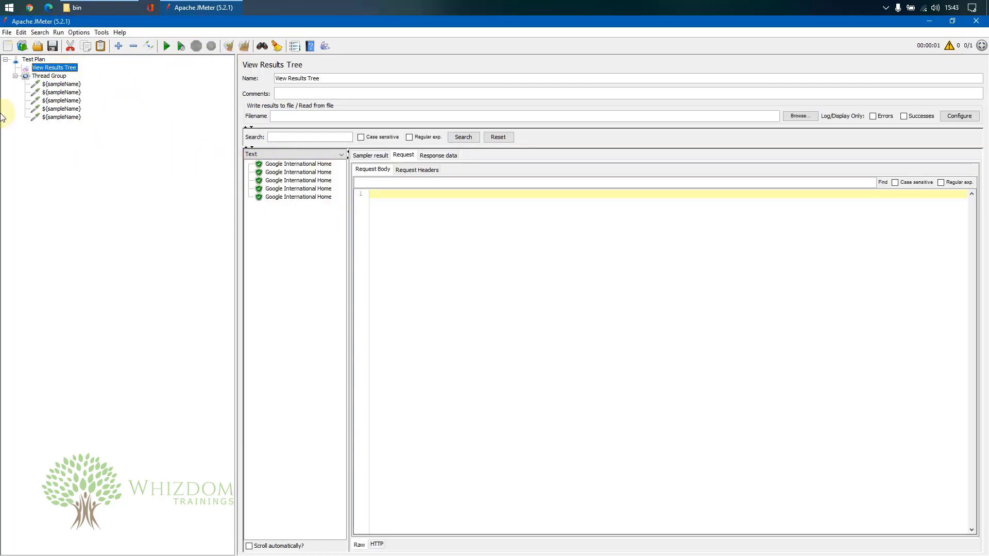
{"action": "left_click", "coordinate": [240, 48]}
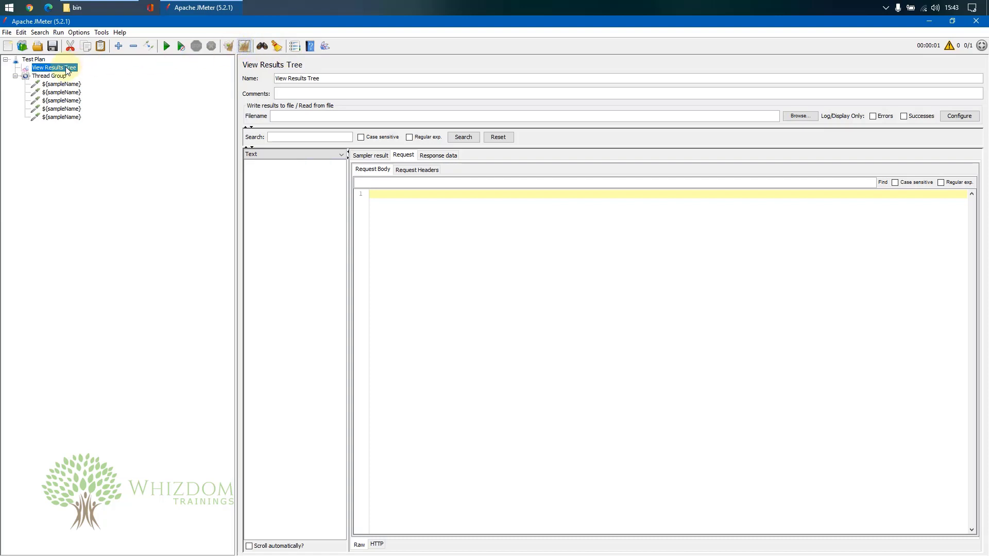
Step: Change the value of the Test Plan's sampleName variable to Google India Home
{"action": "left_click", "coordinate": [34, 60]}
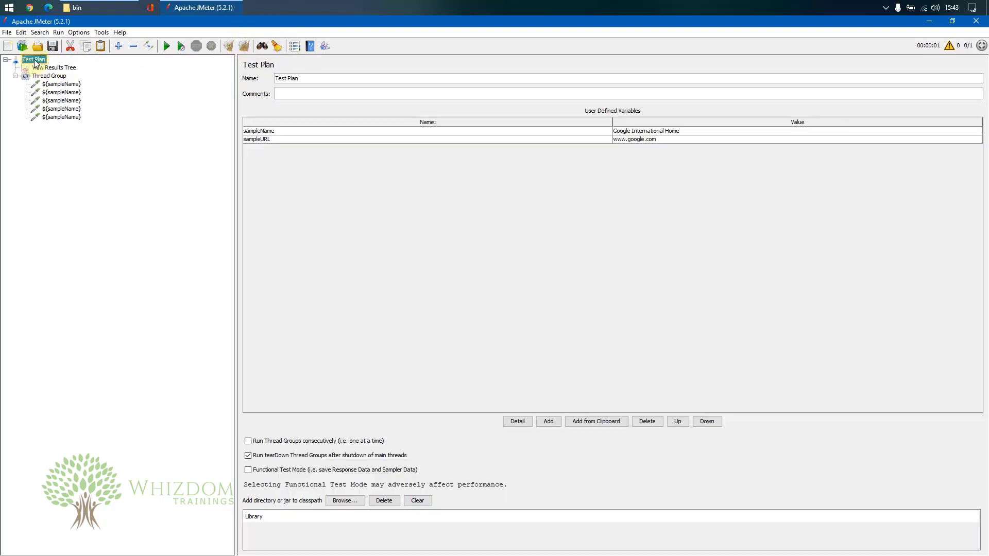
{"action": "double_click", "coordinate": [662, 131]}
{"action": "key", "text": "shift+Left"}
{"action": "key", "text": "shift+Left"}
{"action": "key", "text": "shift+Left"}
{"action": "key", "text": "shift+Left"}
{"action": "key", "text": "shift+Left"}
{"action": "key", "text": "shift+Left"}
{"action": "key", "text": "shift+Left"}
{"action": "key", "text": "shift+Left"}
{"action": "key", "text": "shift+Left"}
{"action": "key", "text": "shift+Left"}
{"action": "key", "text": "shift+Left"}
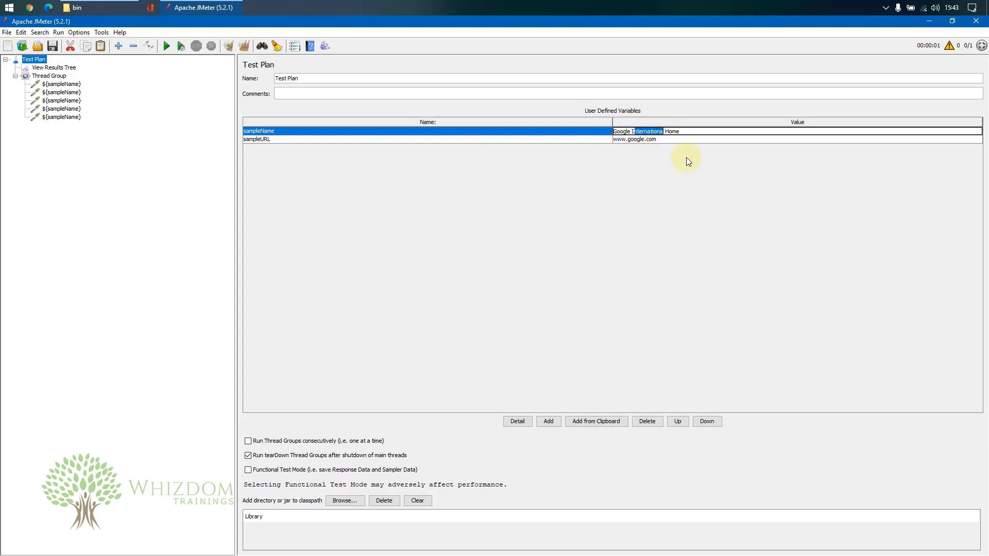
{"action": "key", "text": "BackSpace"}
{"action": "type", "text": "ndia"}
{"action": "double_click", "coordinate": [664, 139]}
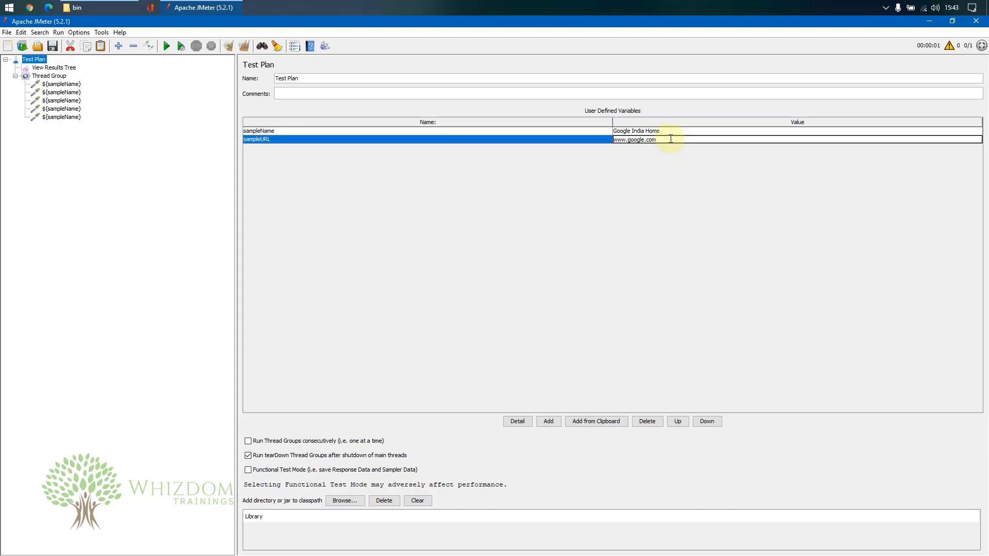
{"action": "key", "text": "BackSpace"}
{"action": "type", "text": ".in"}
Step: Clear the results and rerun the unsaved test plan with the changed variable values
{"action": "left_click", "coordinate": [244, 46]}
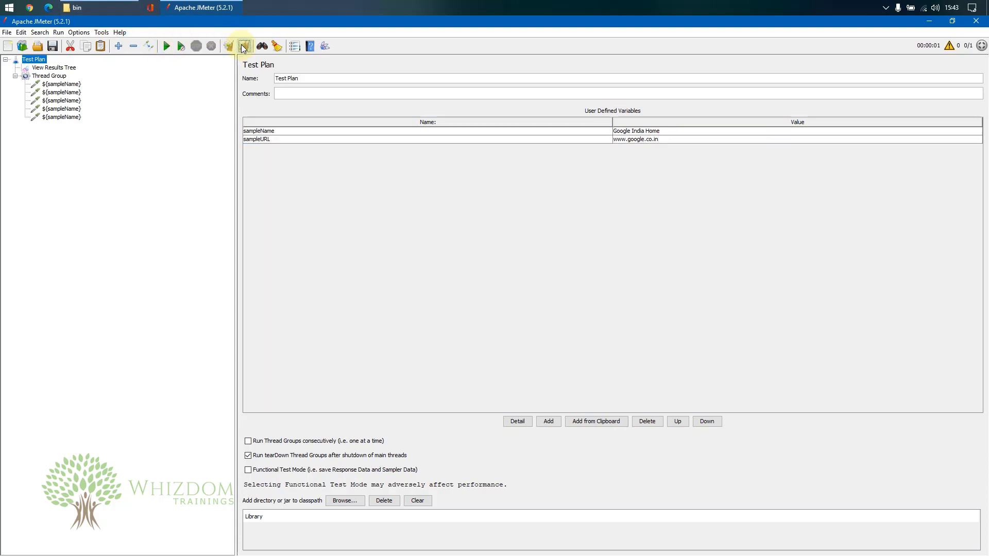
{"action": "left_click", "coordinate": [167, 45]}
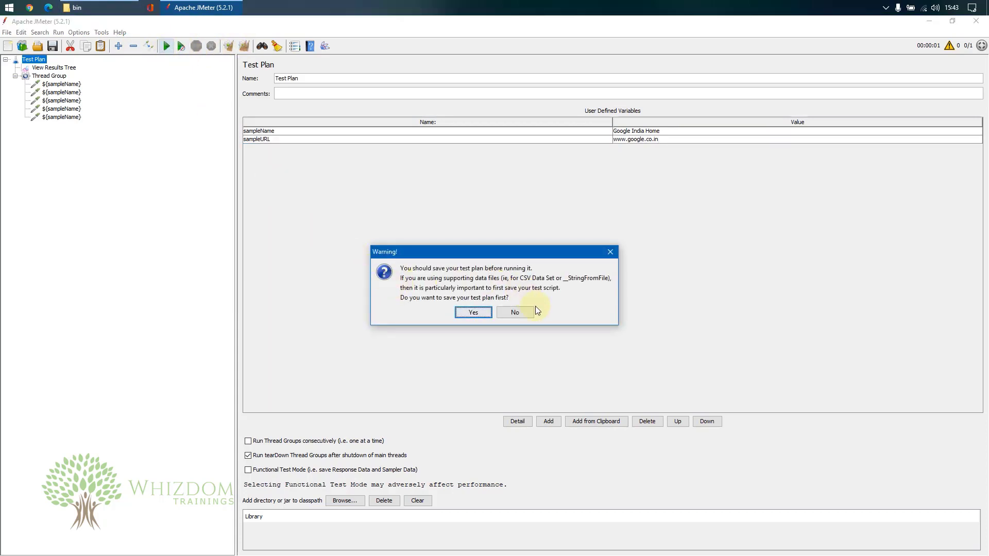
{"action": "left_click", "coordinate": [524, 312]}
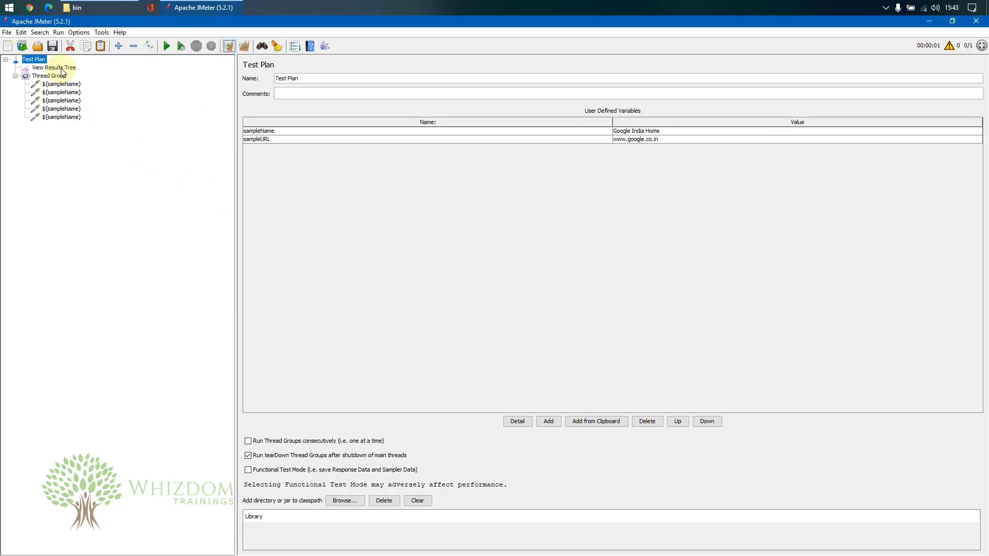
Step: Compare the first sample's request in the View Results Tree with the request samplers and the Test Plan's variables
{"action": "left_click", "coordinate": [61, 69]}
{"action": "left_click", "coordinate": [287, 165]}
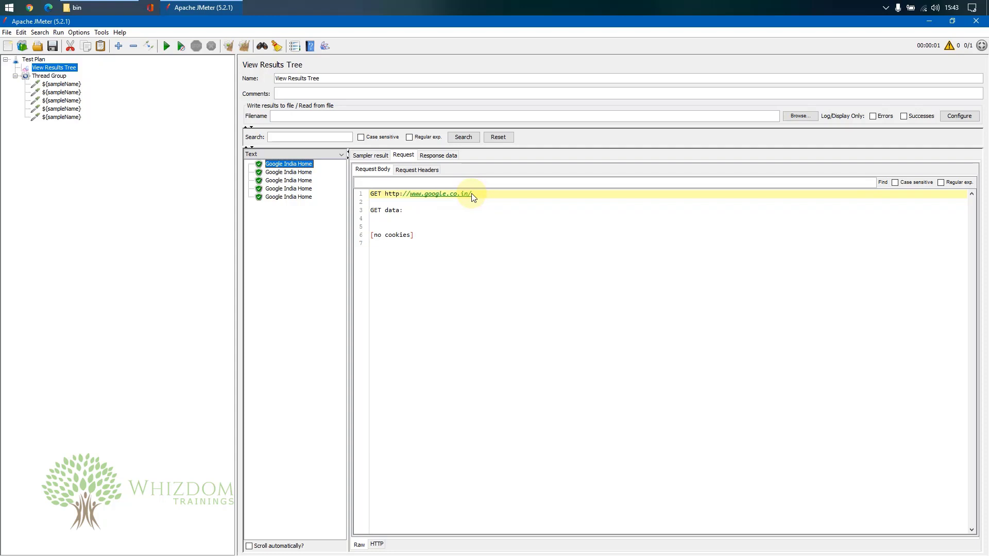
{"action": "left_click", "coordinate": [70, 84]}
{"action": "left_click", "coordinate": [32, 60]}
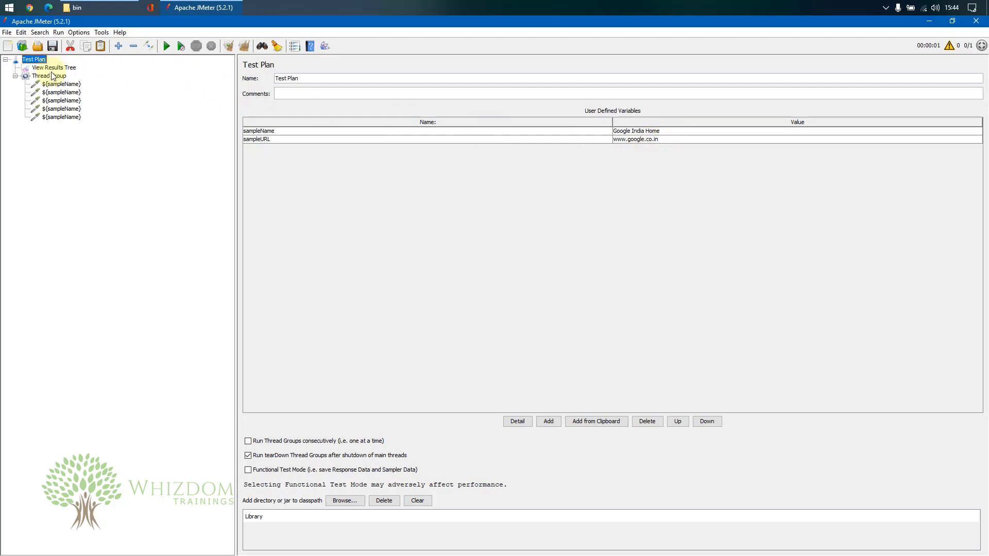
{"action": "left_click", "coordinate": [59, 105]}
{"action": "left_click", "coordinate": [53, 67]}
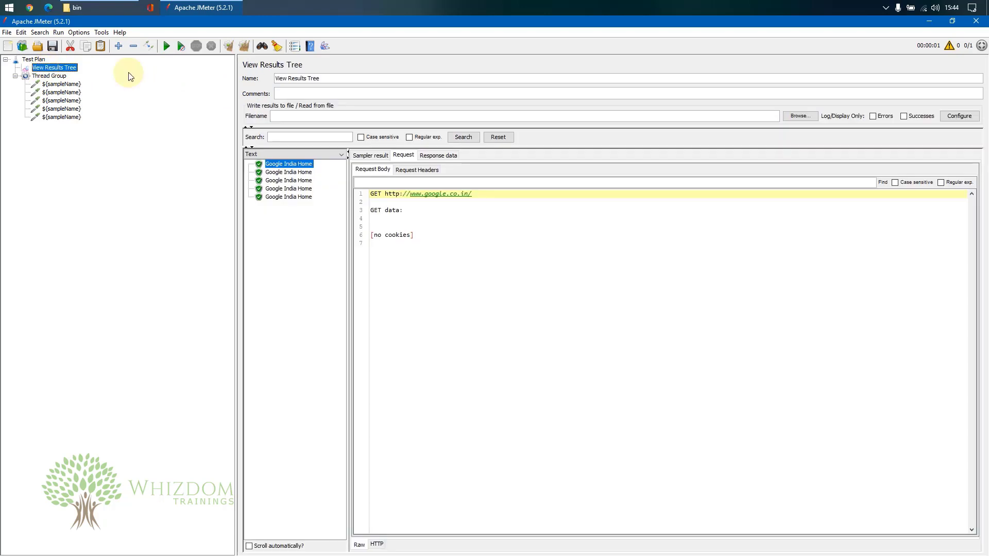
Step: Add a user-defined variable named SampleName1 with the value Amazon India to the Test Plan
{"action": "left_click", "coordinate": [34, 59]}
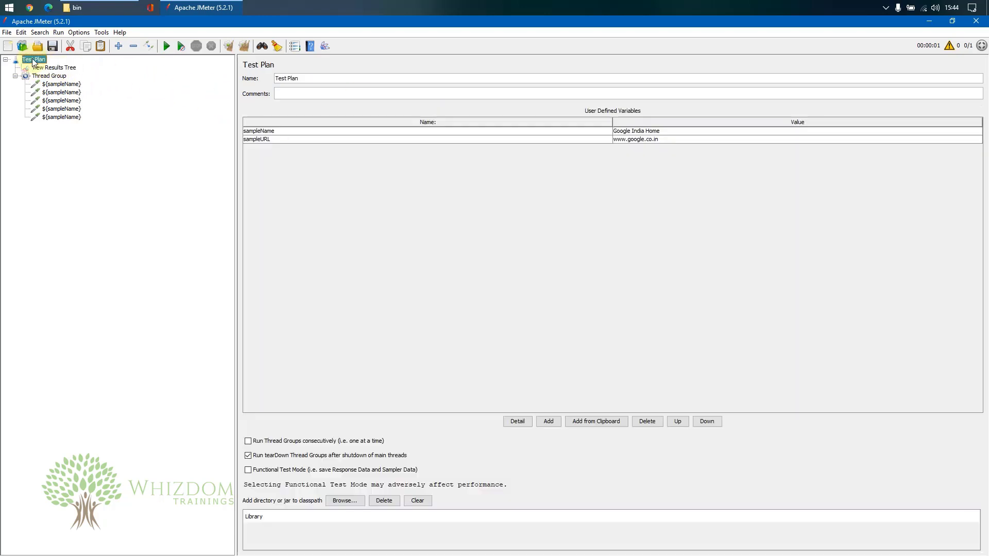
{"action": "left_click", "coordinate": [556, 421]}
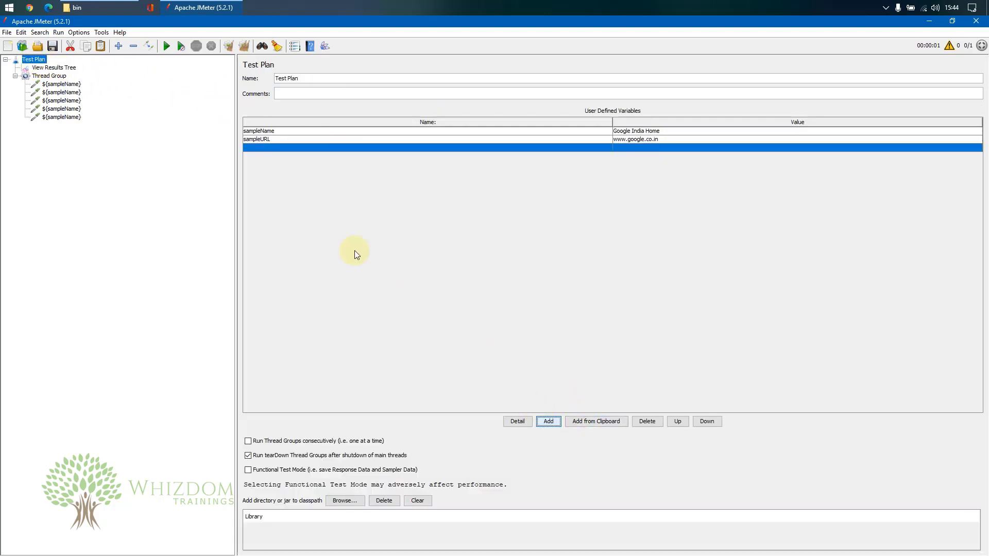
{"action": "double_click", "coordinate": [262, 147]}
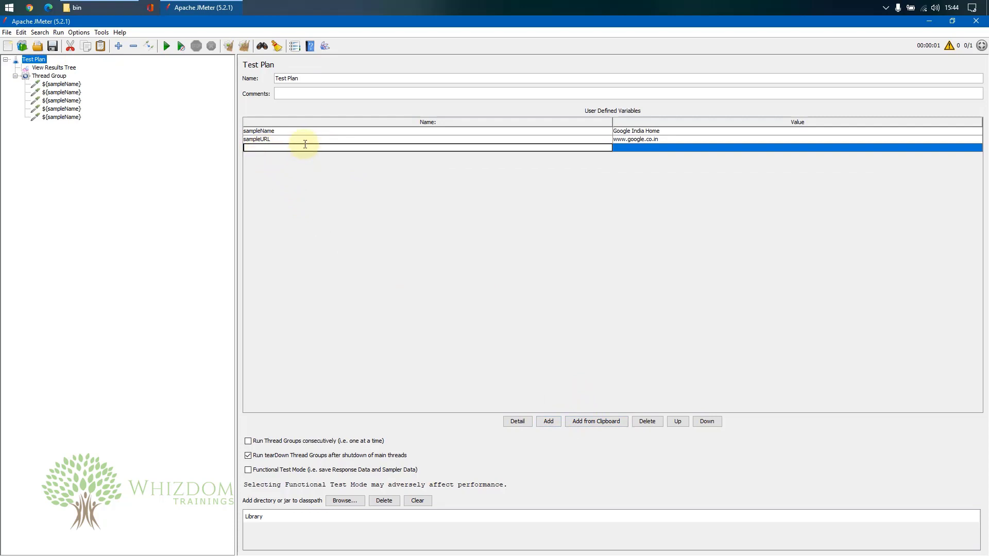
{"action": "type", "text": "SampleName1"}
{"action": "left_click", "coordinate": [672, 148]}
{"action": "type", "text": "A"}
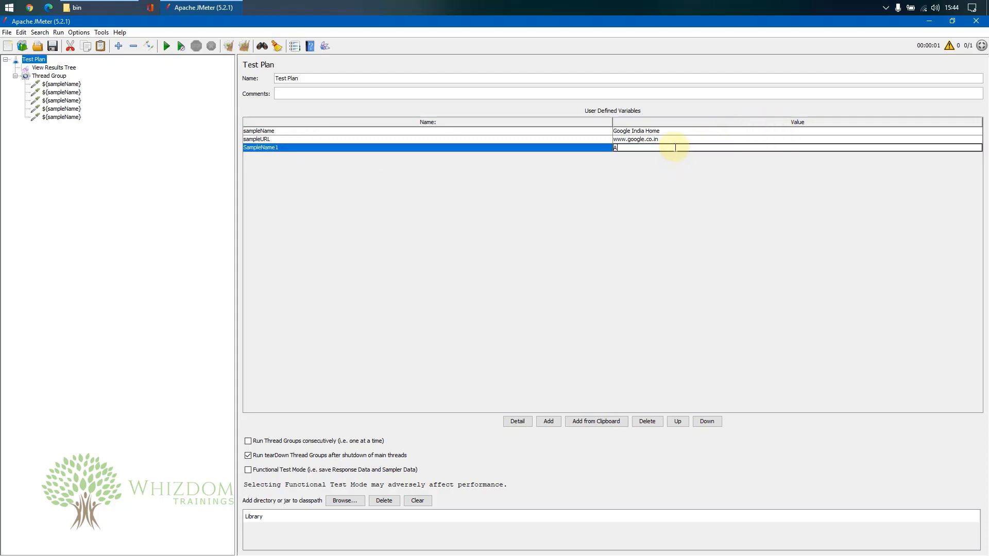
{"action": "type", "text": "mazon India"}
{"action": "left_click", "coordinate": [548, 422]}
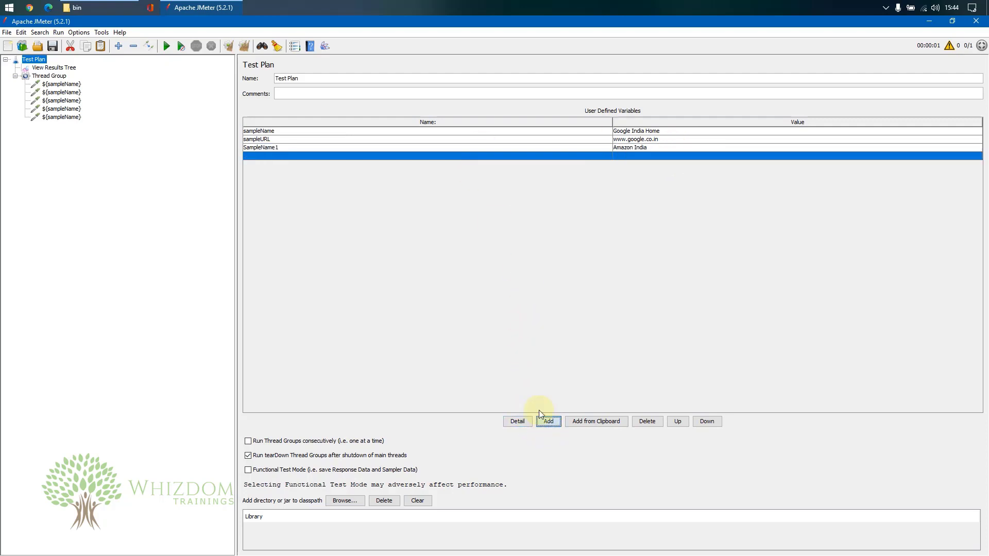
{"action": "double_click", "coordinate": [271, 155]}
{"action": "type", "text": "S"}
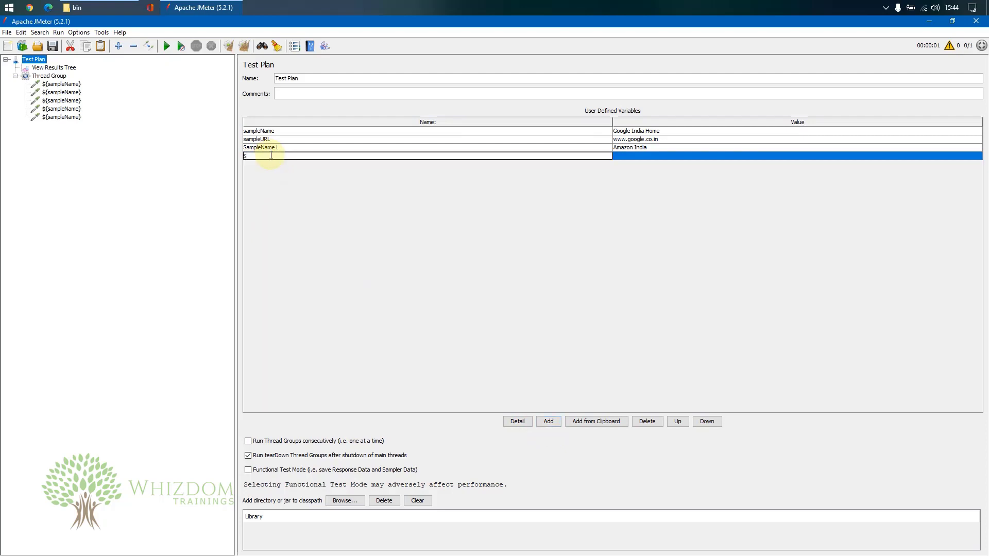
{"action": "type", "text": "ample"}
{"action": "type", "text": "UR"}
{"action": "type", "text": "R"}
{"action": "key", "text": "BackSpace"}
{"action": "type", "text": "1"}
{"action": "left_click", "coordinate": [633, 156]}
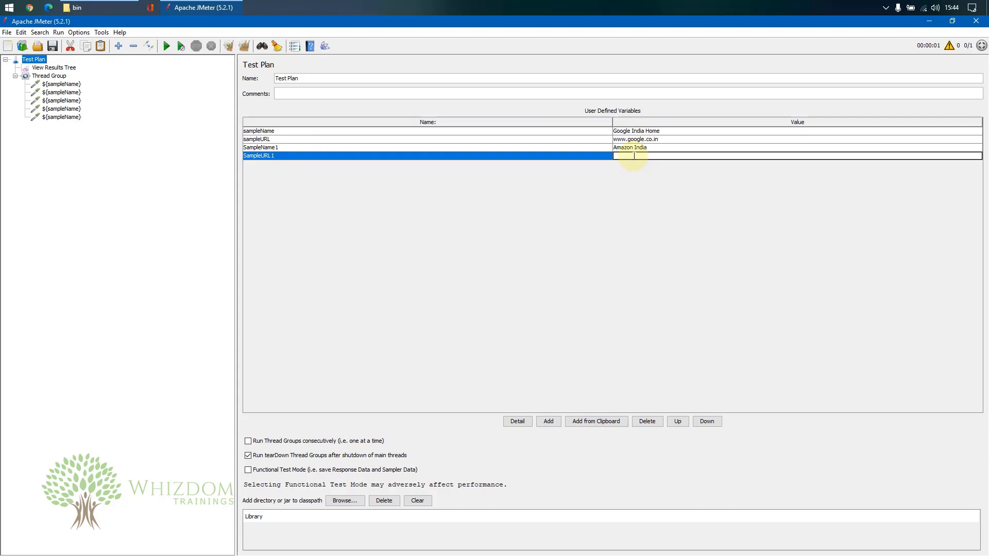
{"action": "type", "text": "www.amazon.in"}
Step: Change the second and fourth HTTP requests to use ${sampleName1} as the name and ${sampleURL1} as the server name
{"action": "left_click", "coordinate": [61, 92]}
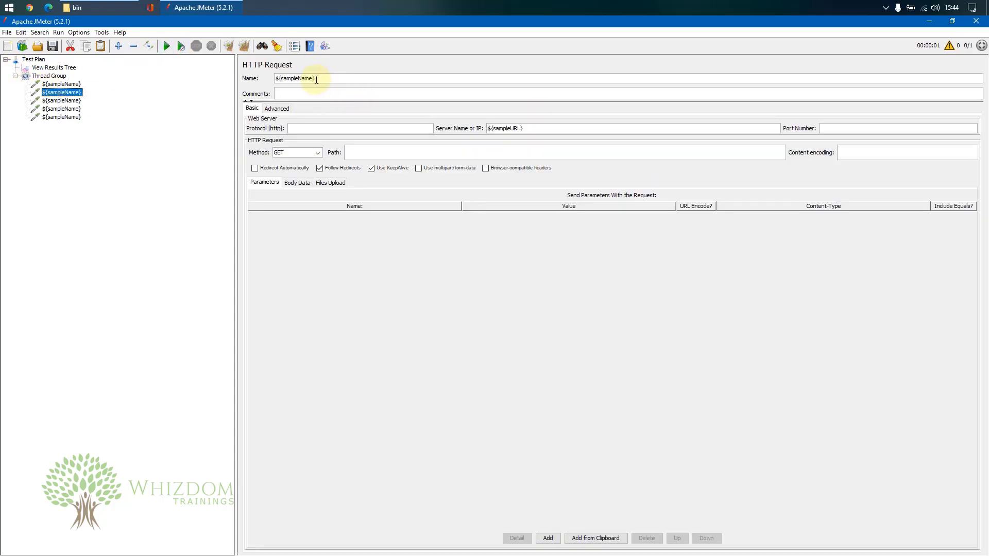
{"action": "type", "text": "1"}
{"action": "left_click", "coordinate": [90, 110]}
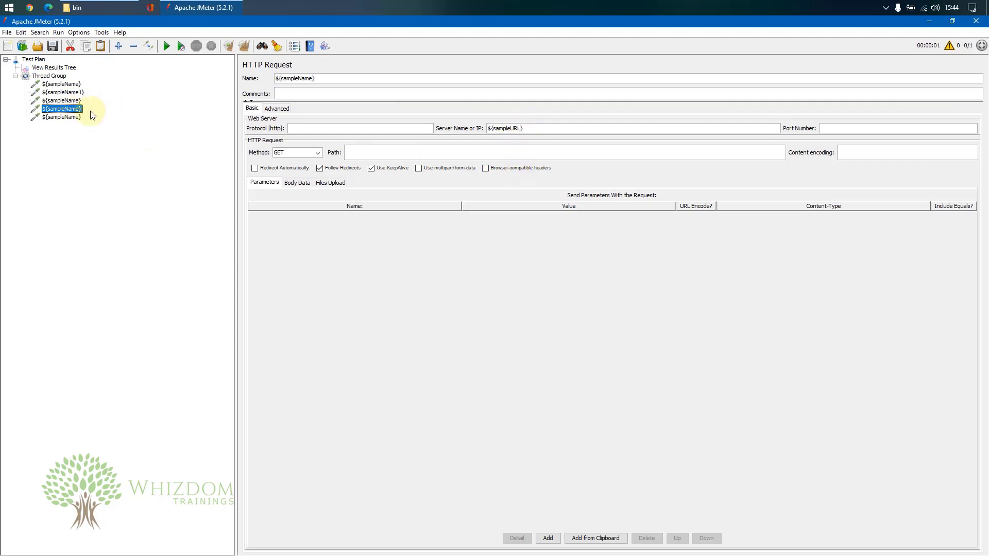
{"action": "left_click", "coordinate": [313, 79]}
{"action": "type", "text": "1"}
{"action": "left_click", "coordinate": [520, 128]}
{"action": "type", "text": "1"}
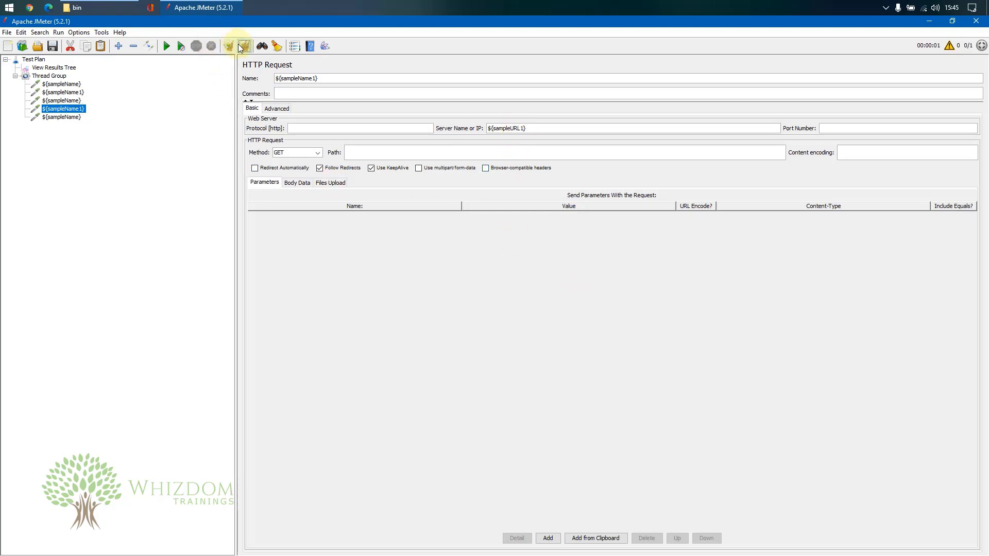
Step: Run the test plan without saving it and open the View Results Tree
{"action": "left_click", "coordinate": [166, 46]}
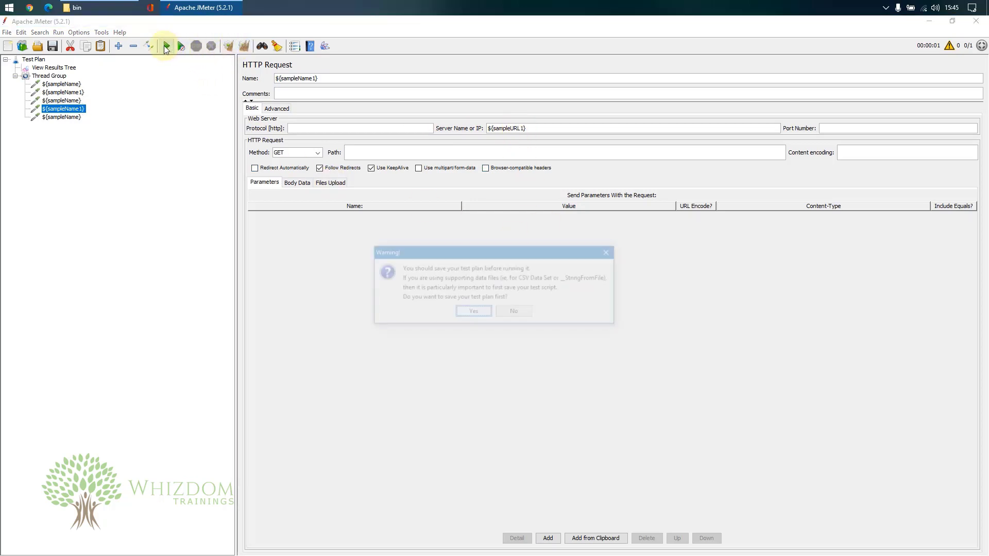
{"action": "left_click", "coordinate": [515, 313]}
{"action": "left_click", "coordinate": [56, 67]}
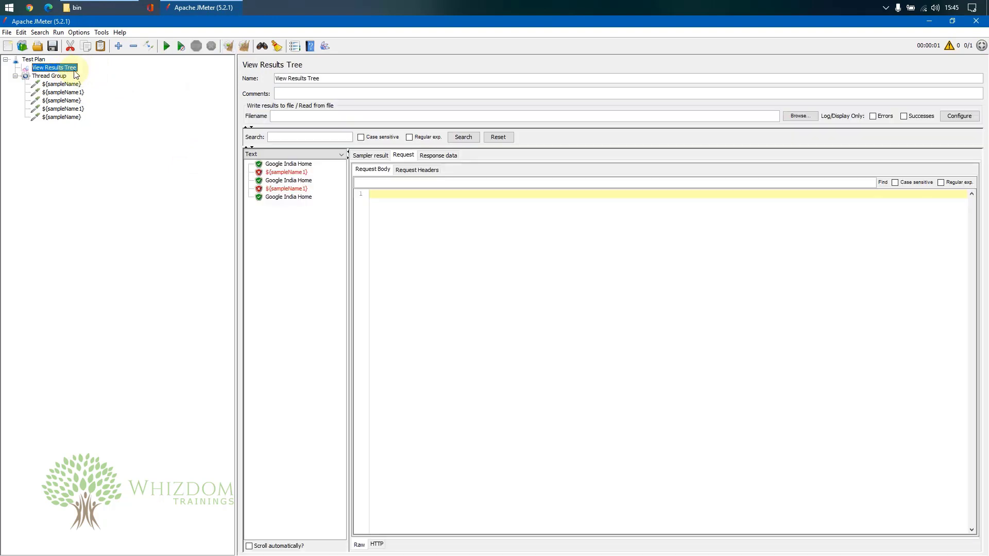
Step: Examine the request URLs of the first Google sample and the two ${sampleName1} samples
{"action": "left_click", "coordinate": [292, 162]}
{"action": "left_click", "coordinate": [290, 172]}
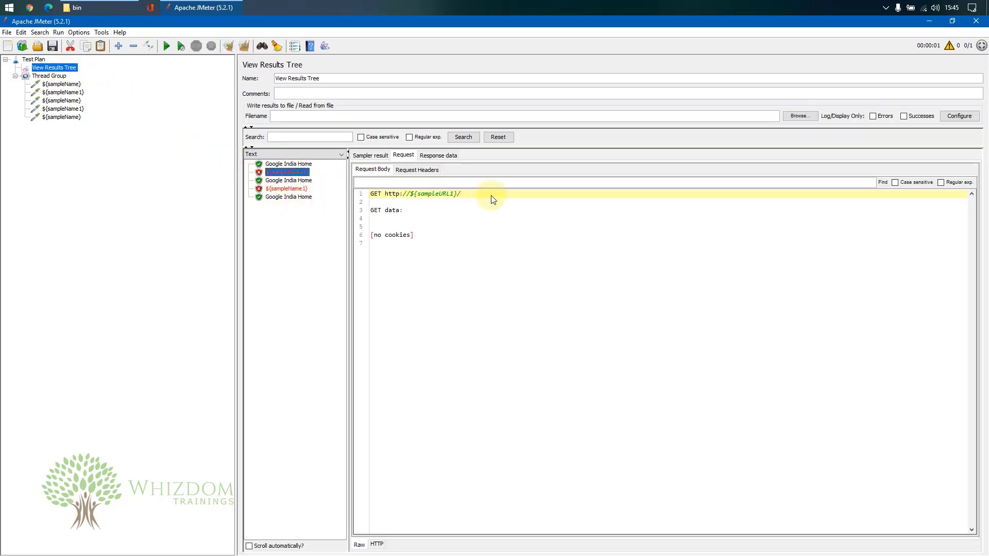
{"action": "left_click_drag", "start_coordinate": [456, 194], "coordinate": [406, 194]}
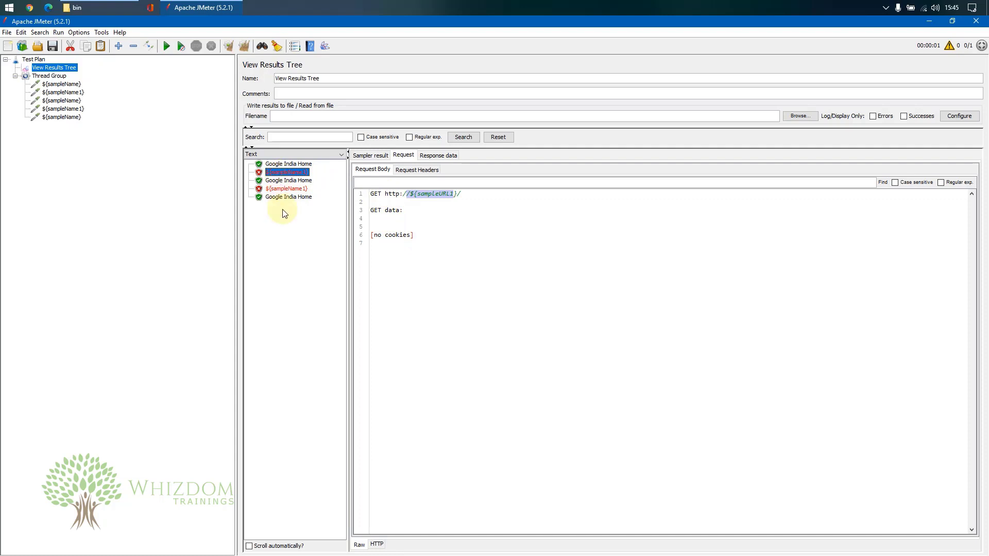
{"action": "left_click", "coordinate": [281, 189]}
{"action": "left_click", "coordinate": [283, 174]}
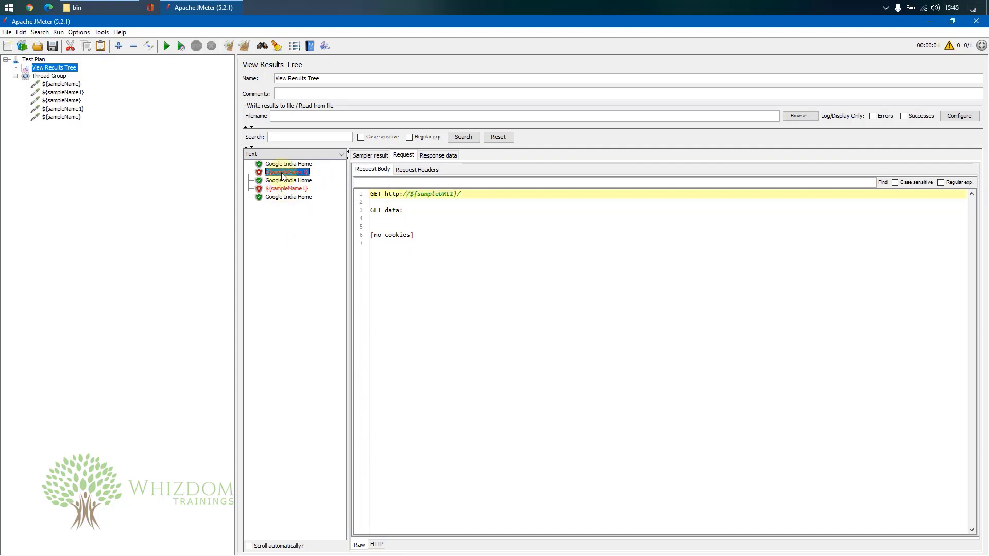
Step: Rename the Test Plan's two Amazon variables to sampleName1 and sampleURL1, with a lowercase initial s
{"action": "left_click", "coordinate": [34, 60]}
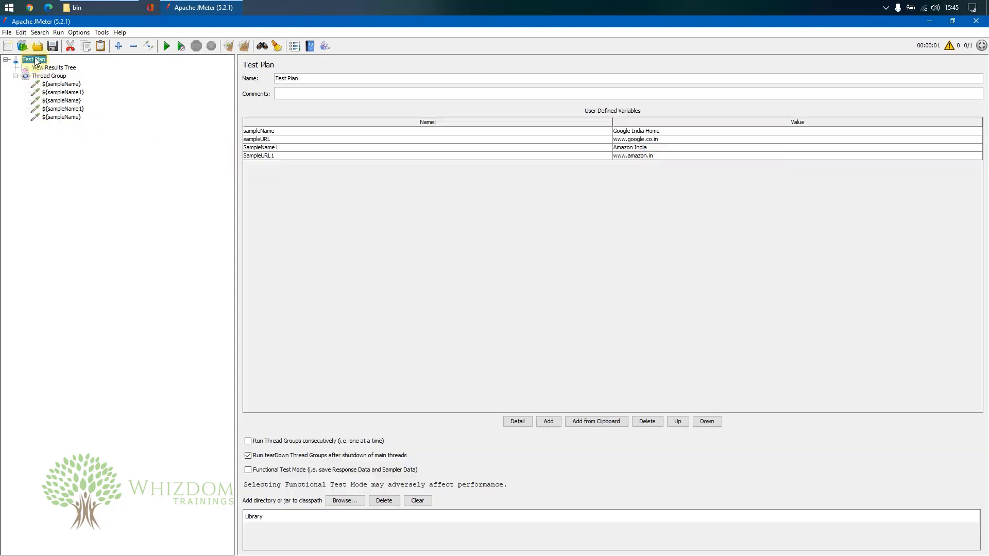
{"action": "left_click", "coordinate": [255, 148]}
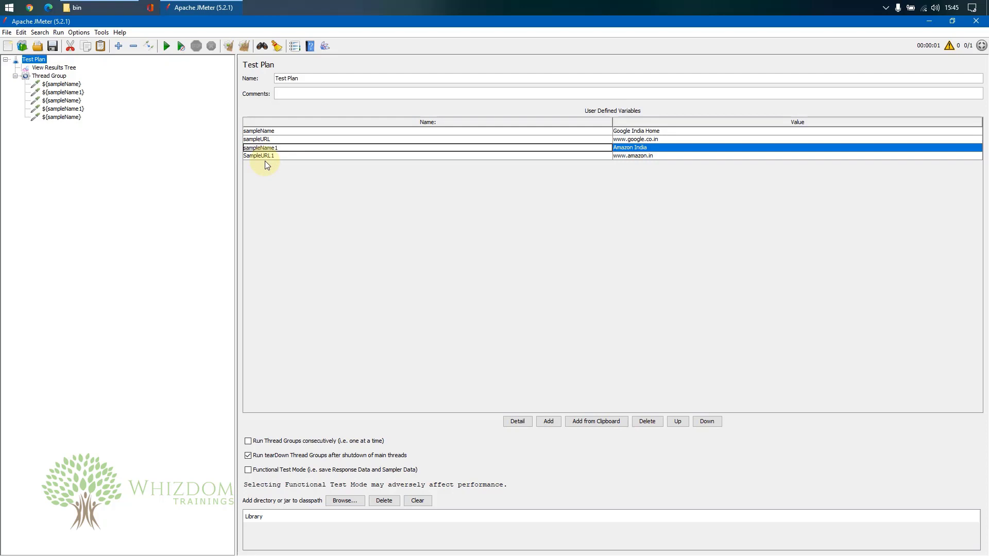
{"action": "left_click", "coordinate": [271, 156]}
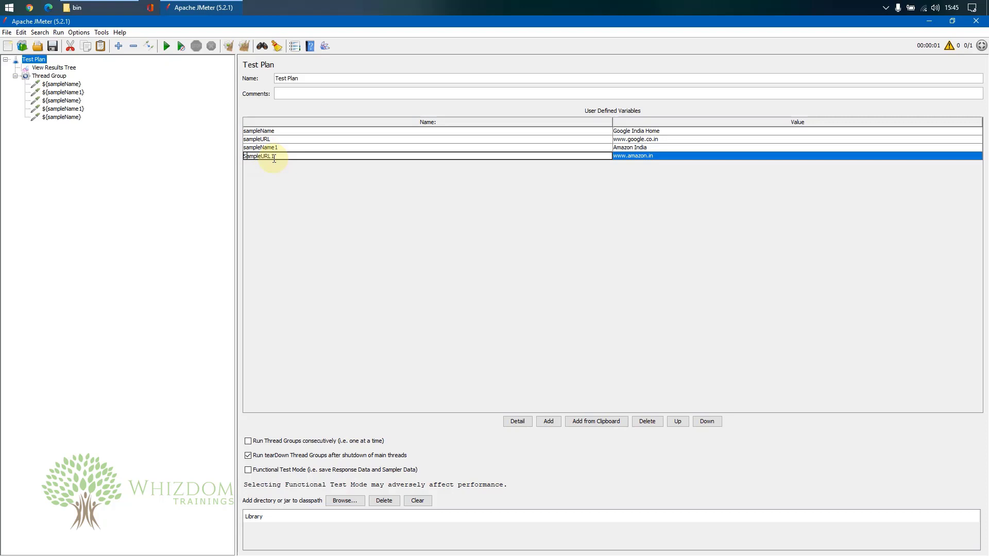
{"action": "key", "text": "BackSpace"}
{"action": "type", "text": "s"}
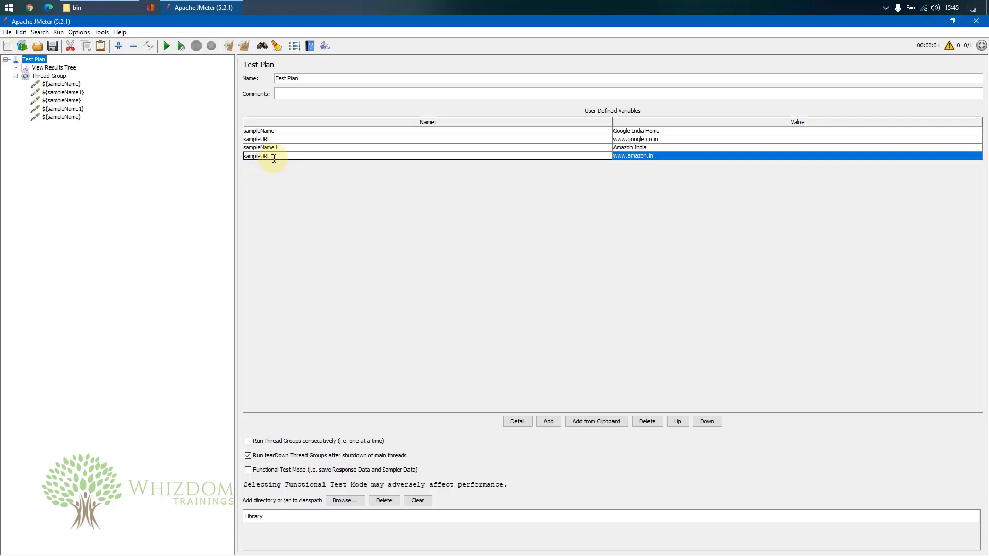
Step: Clear all results and rerun the test plan with the renamed variables, without saving it
{"action": "left_click", "coordinate": [244, 46]}
{"action": "left_click", "coordinate": [166, 46]}
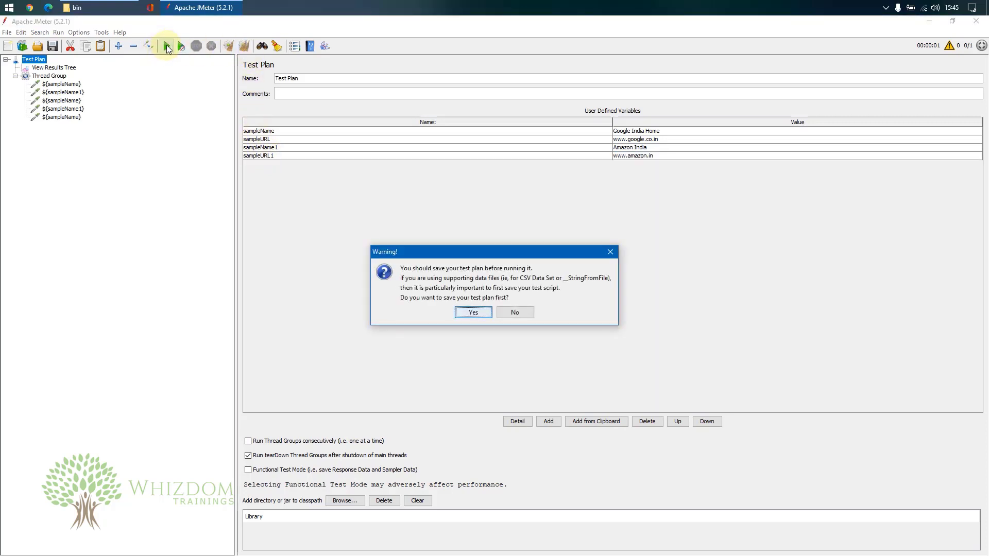
{"action": "left_click", "coordinate": [528, 313]}
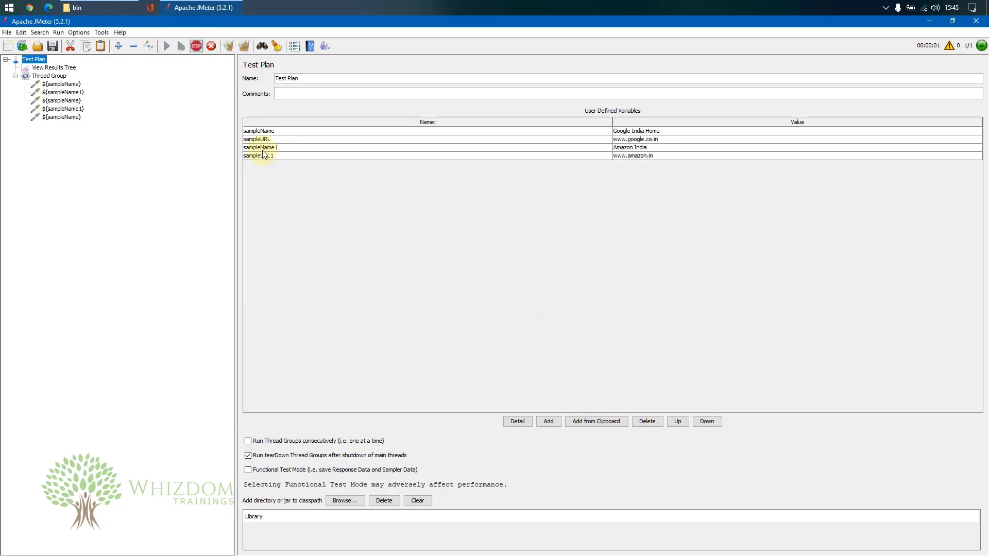
Step: Check the request URL of each Google India Home and Amazon India sample in the View Results Tree
{"action": "left_click", "coordinate": [58, 67]}
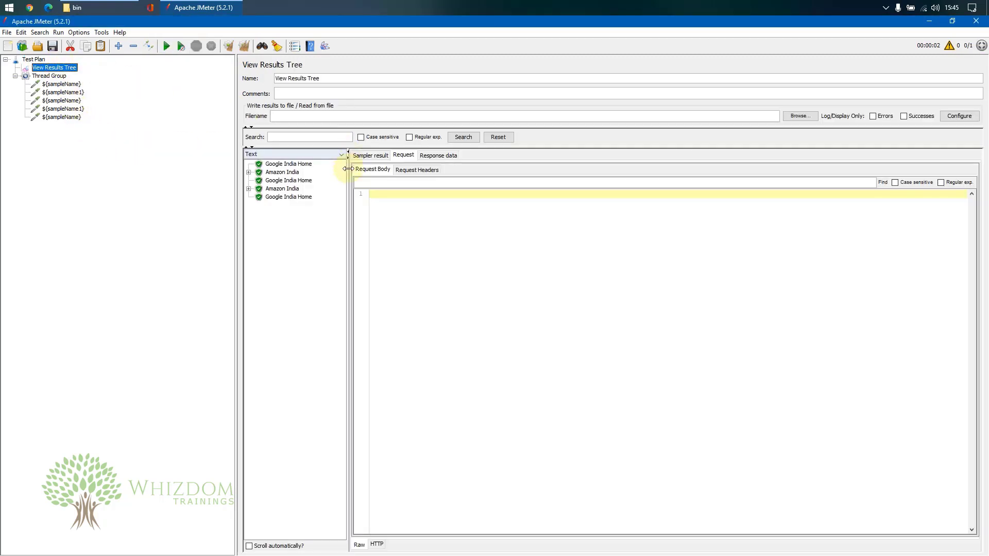
{"action": "left_click", "coordinate": [278, 164]}
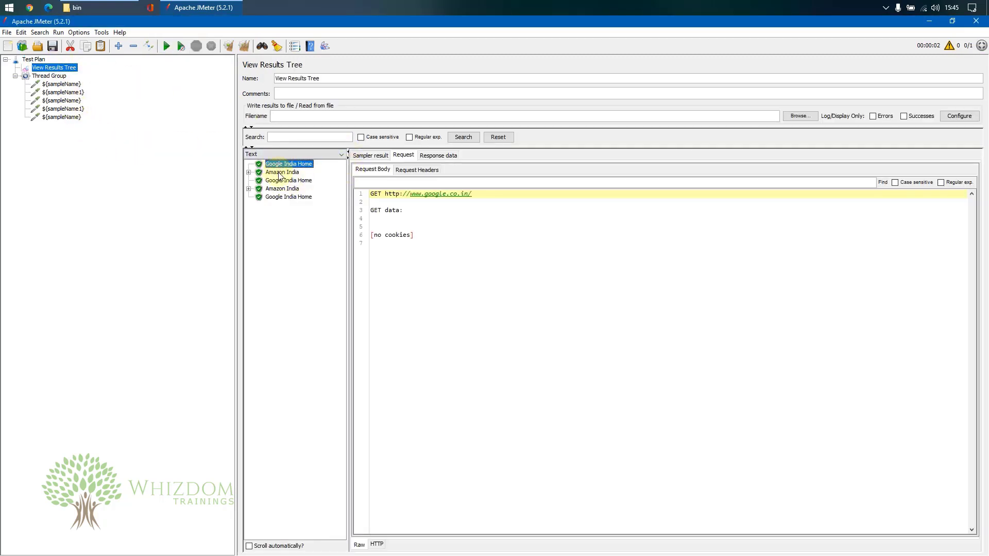
{"action": "left_click", "coordinate": [280, 173]}
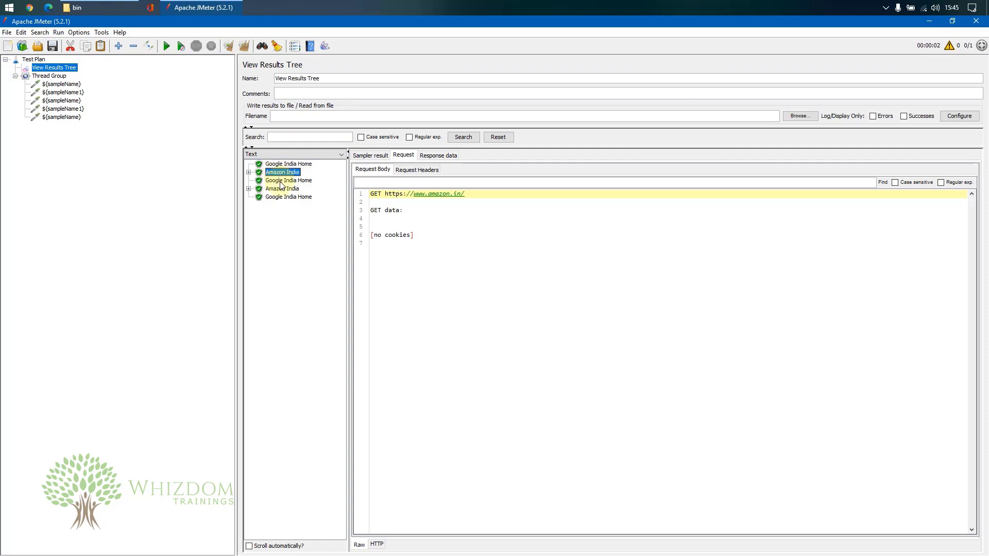
{"action": "left_click", "coordinate": [281, 181]}
{"action": "left_click", "coordinate": [281, 190]}
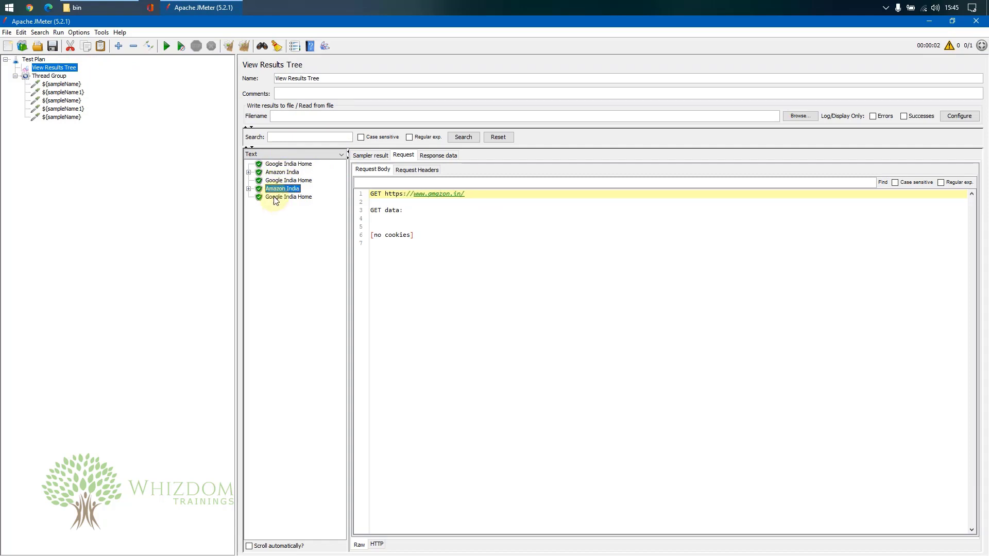
{"action": "left_click", "coordinate": [274, 197]}
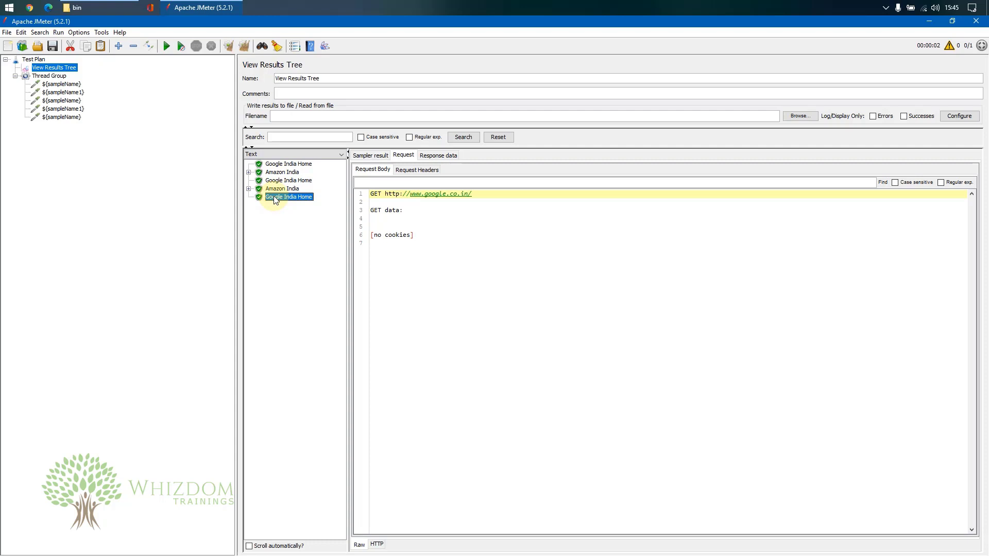